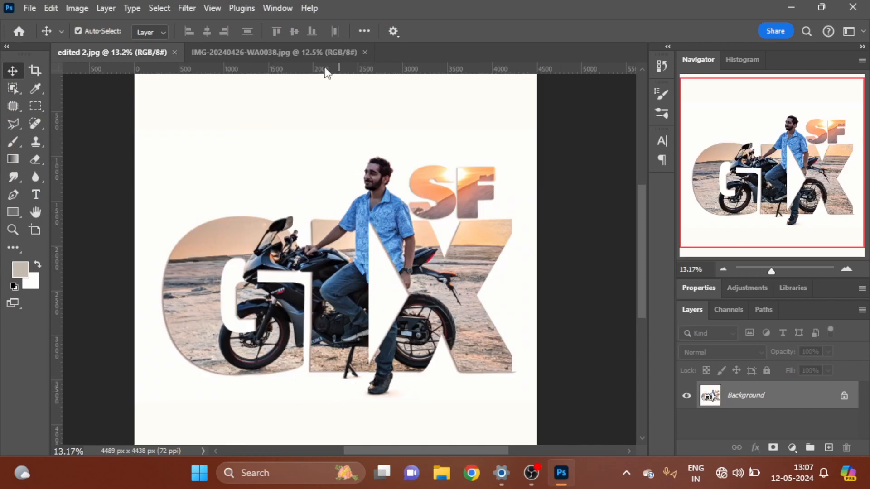
- Switch to the IMG-20240426-WA0038.jpg document and unlock its background layer
click(266, 53)
scroll(367, 358, down, 2)
scroll(385, 335, left, 1)
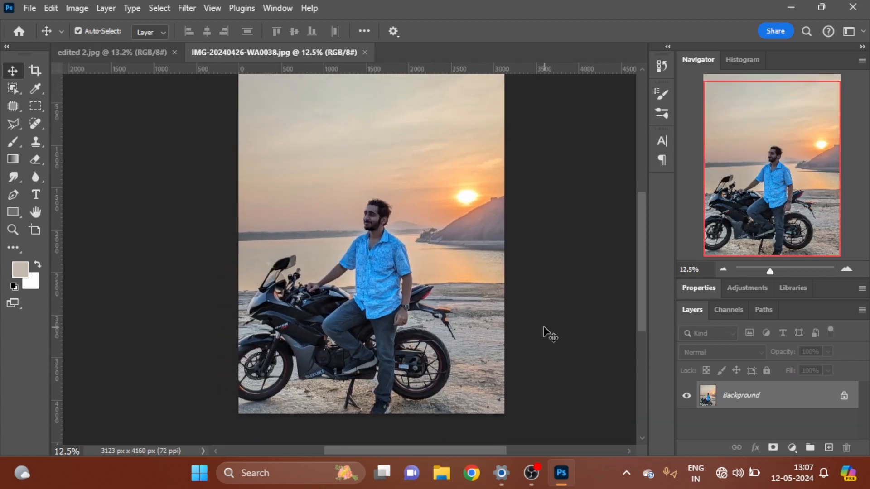
scroll(546, 341, right, 1)
key(z)
drag(542, 335, 524, 318)
key(v)
drag(380, 312, 397, 324)
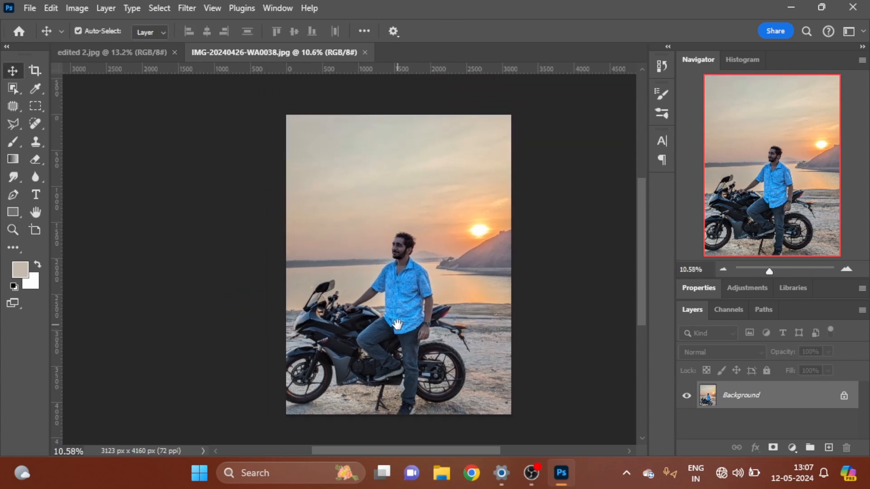
click(844, 396)
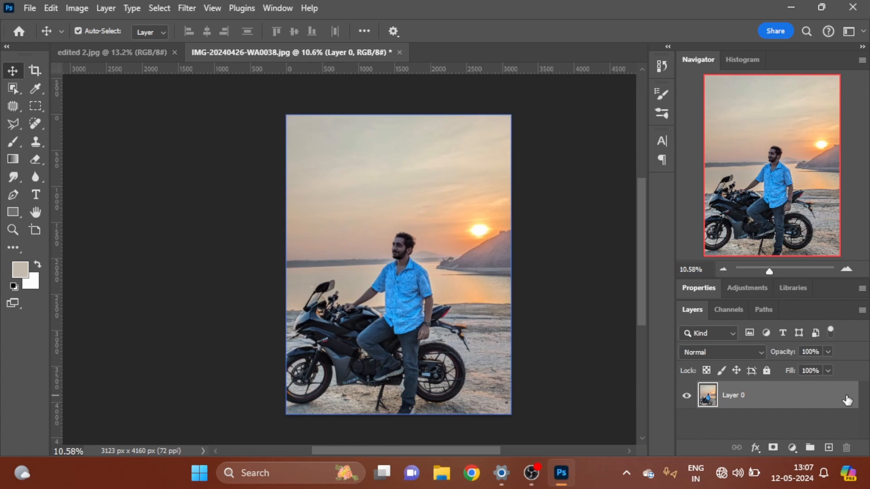
- Crop away the upper sky and extend the canvas past the photo's left and bottom edges, to about 3688 x 3406 px
key(c)
drag(280, 274, 265, 275)
drag(411, 111, 407, 149)
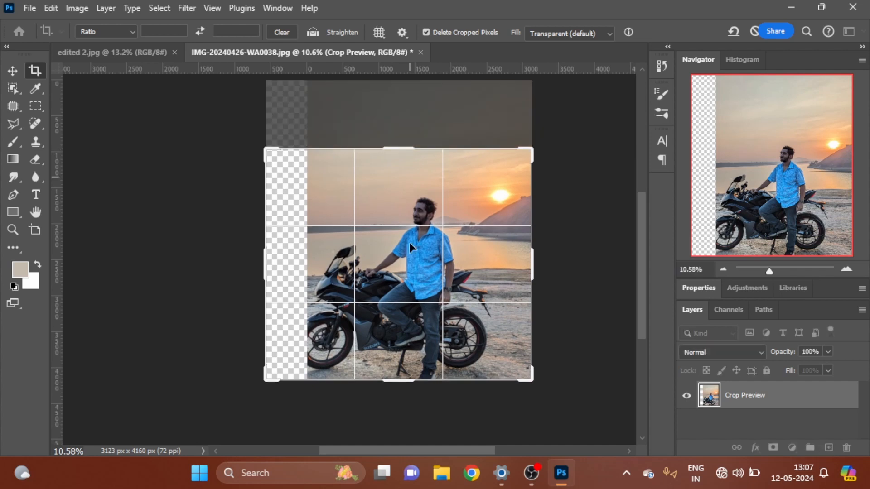
drag(407, 387, 403, 389)
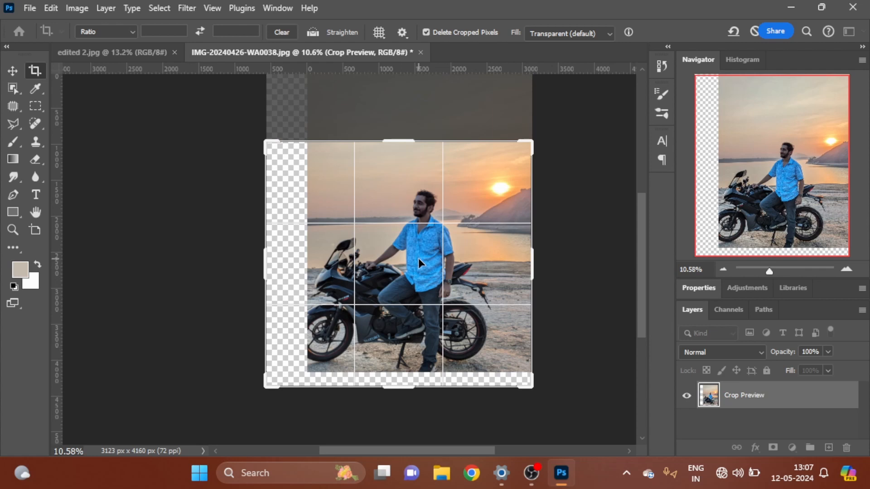
key(Return)
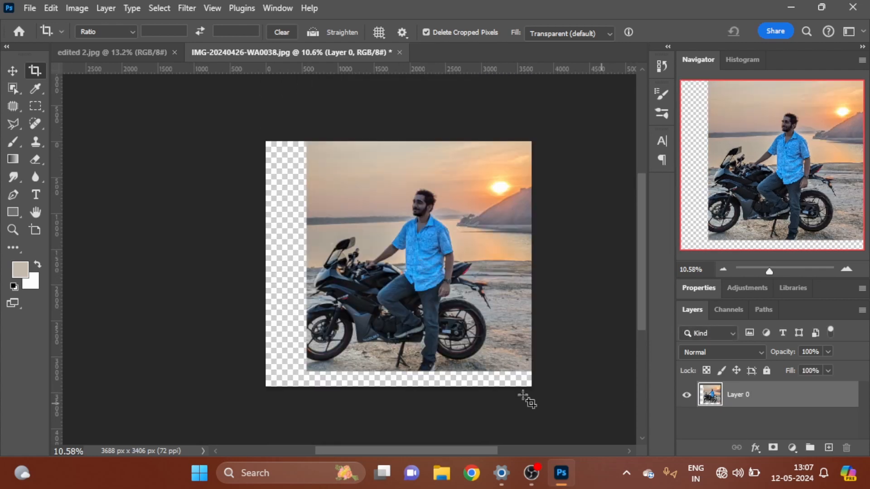
- Marquee-select the empty strip along the photo's left edge with a slight overlap and run Generative Fill without a prompt
key(m)
drag(267, 142, 316, 386)
right_click(303, 151)
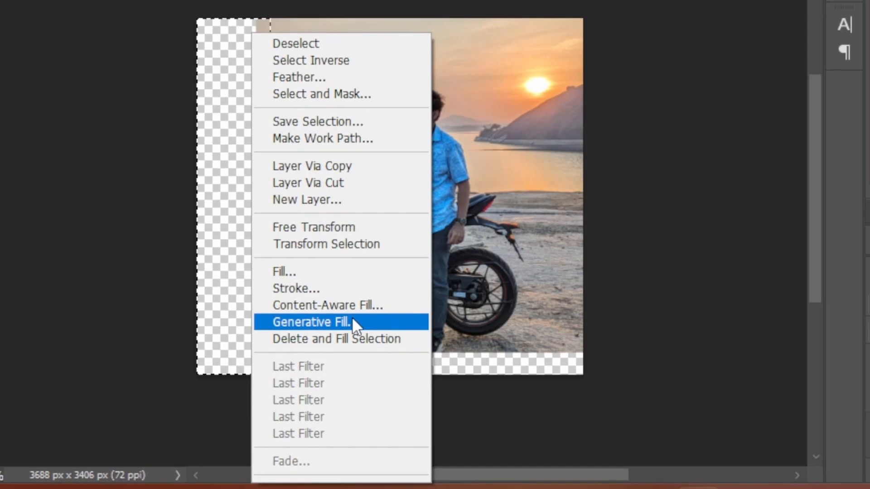
click(351, 321)
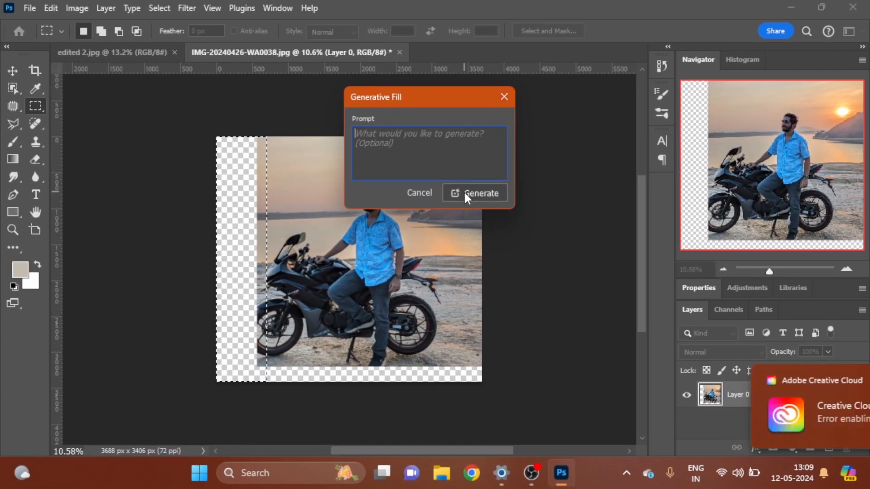
click(465, 194)
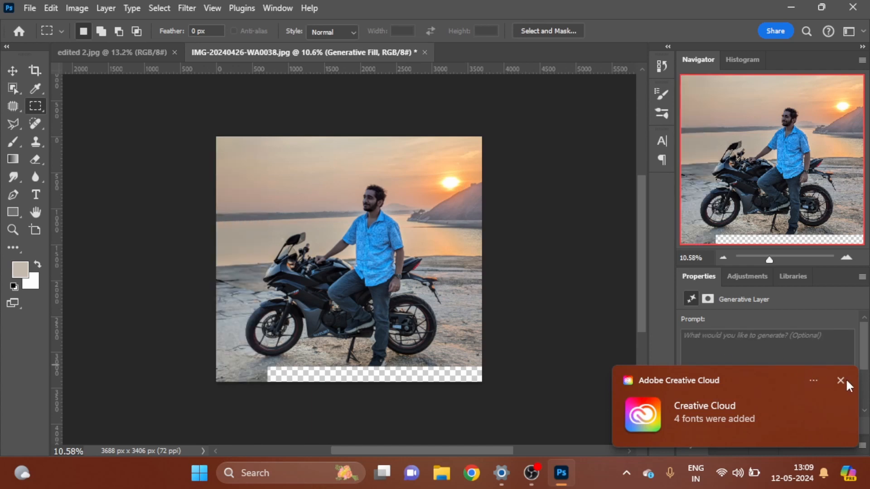
click(840, 381)
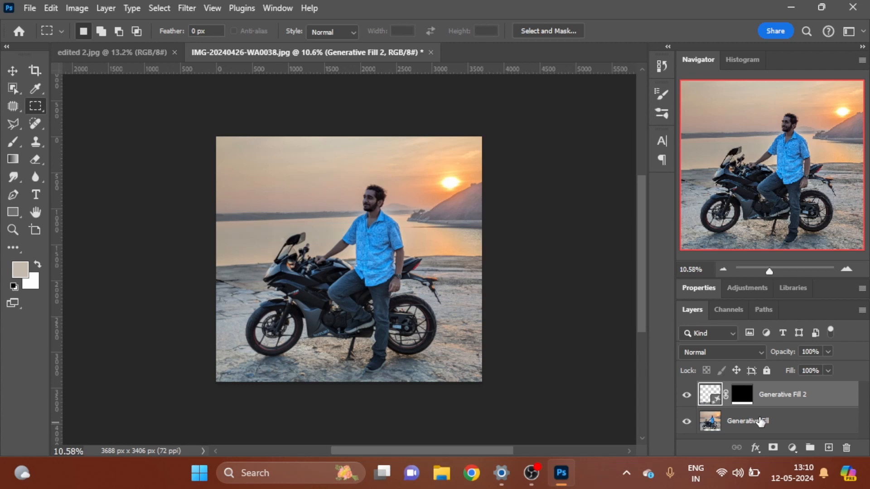
- Merge the two generative fill layers into one and rename the merged layer "Image"
ctrl+click(761, 422)
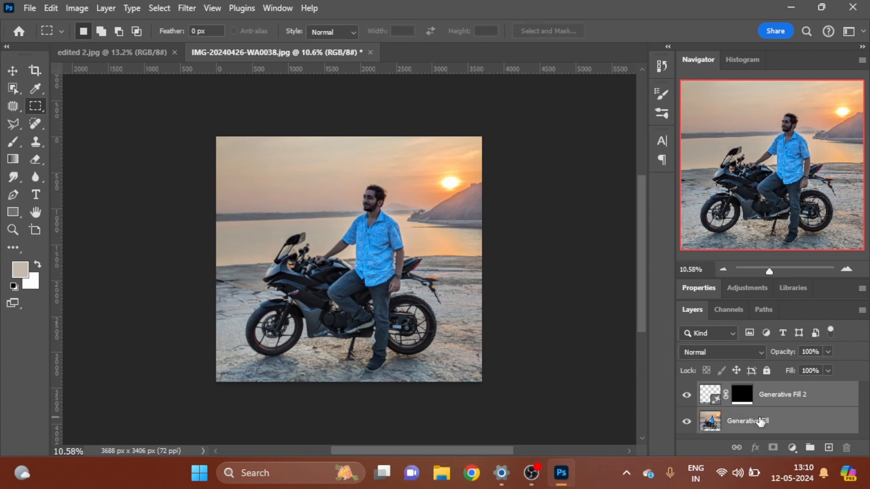
key(ctrl+e)
double_click(746, 393)
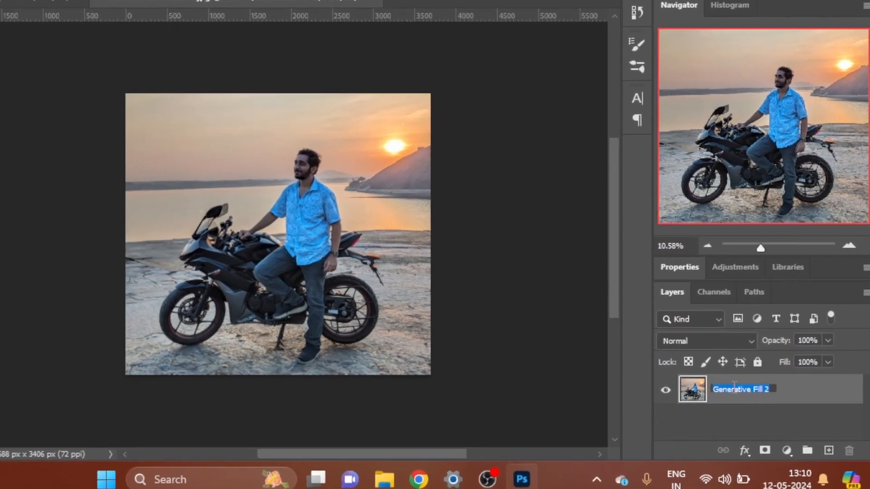
text(Image)
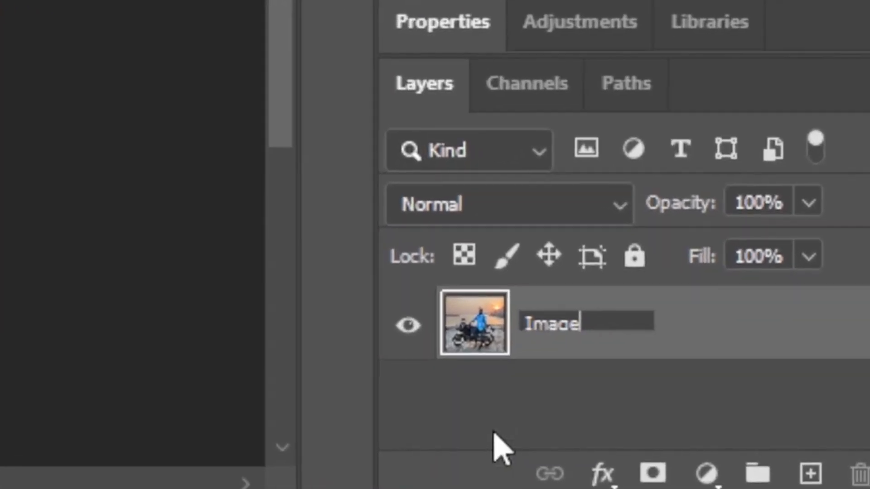
click(630, 441)
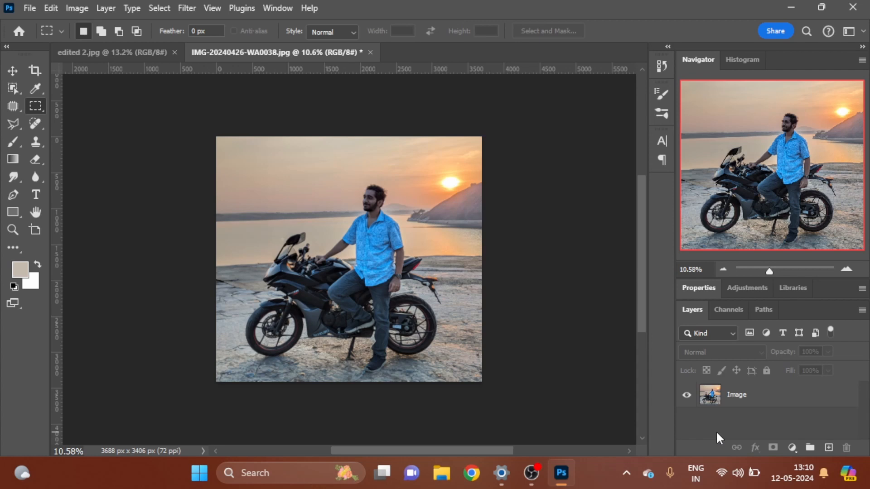
- Duplicate the Image layer, place the copy beneath the original, and make the original the active layer
click(800, 406)
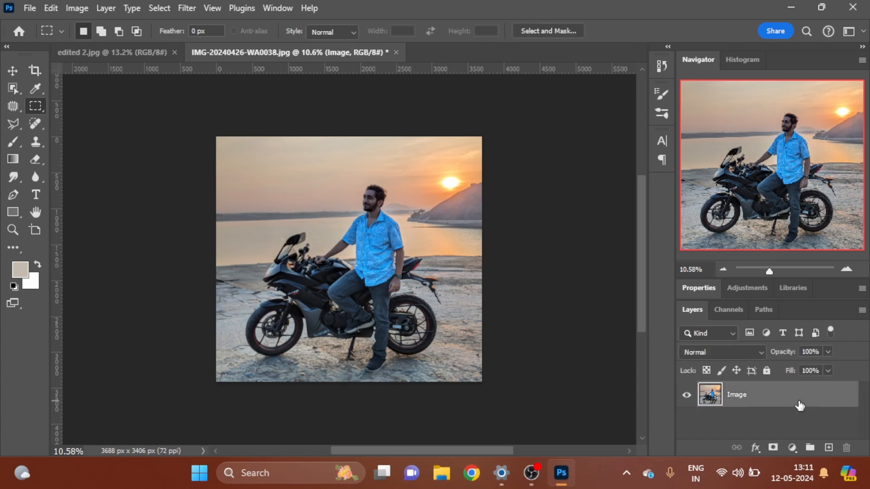
key(ctrl+j)
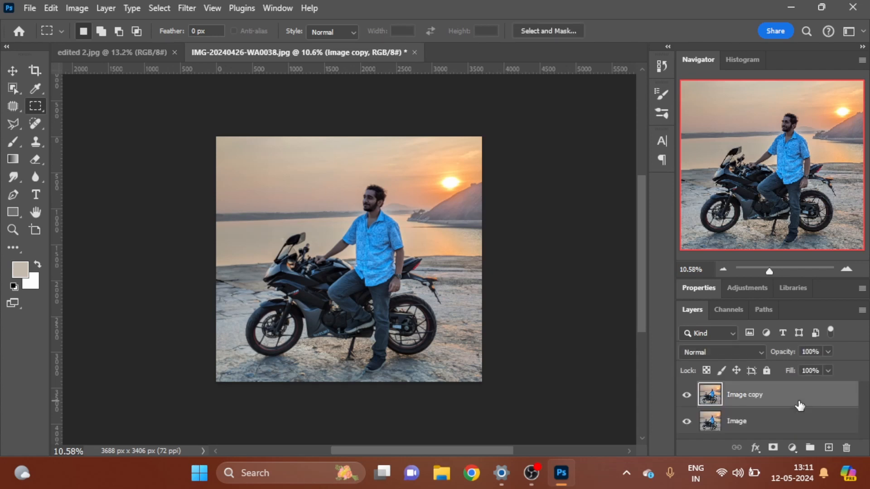
drag(752, 398, 752, 428)
click(736, 395)
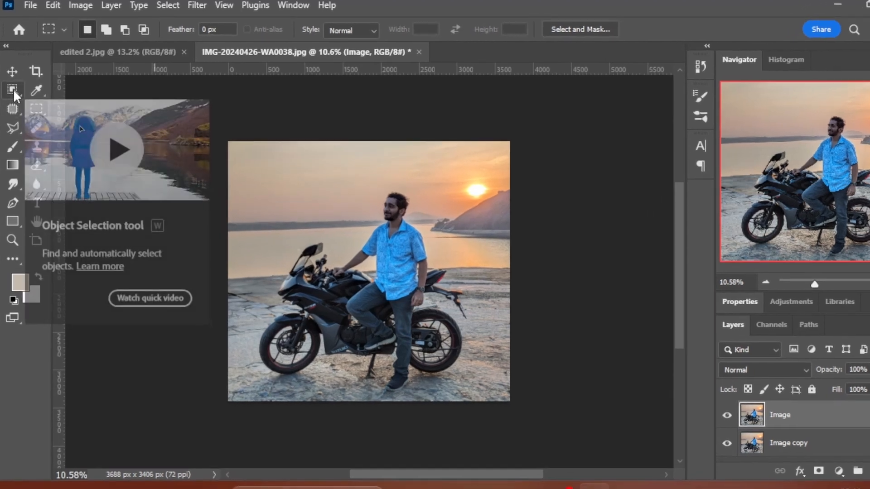
- Select the motorcycle and the man together using the Object Selection tool with the add-to-selection mode
click(13, 89)
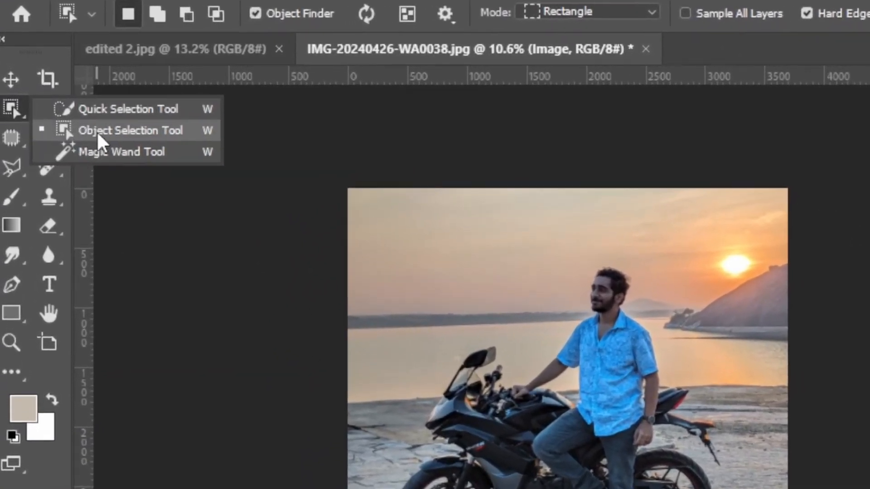
click(86, 123)
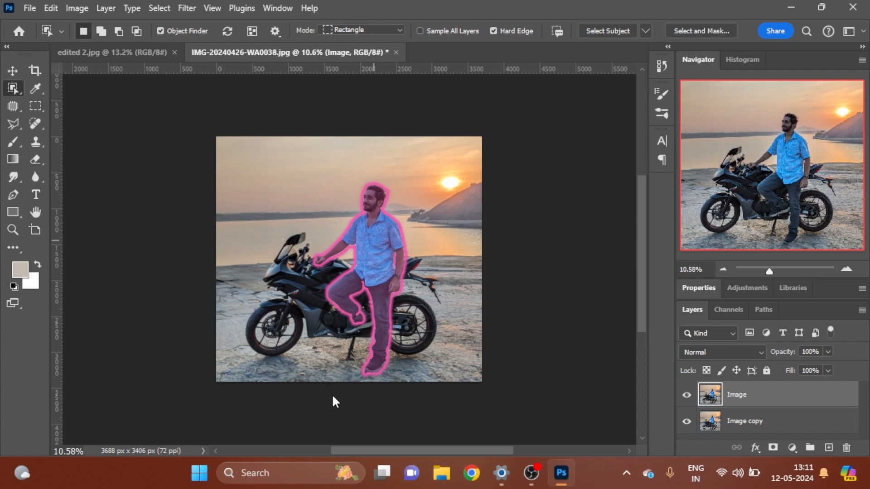
click(367, 361)
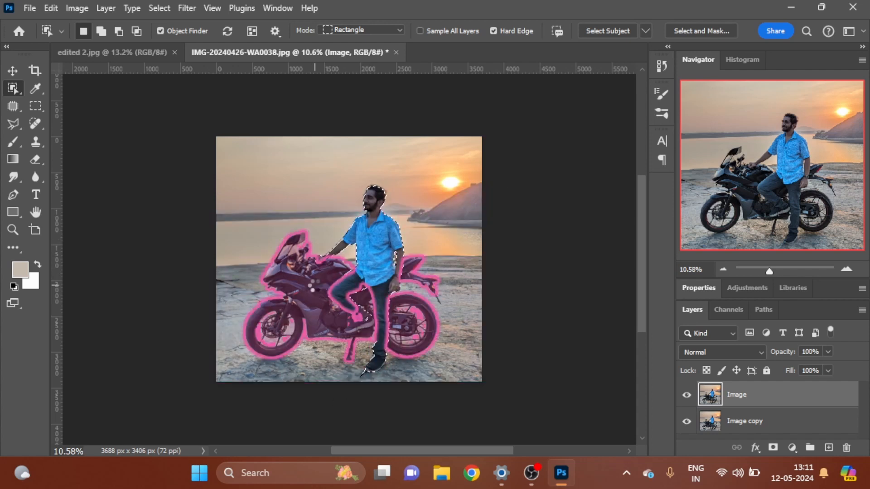
click(304, 333)
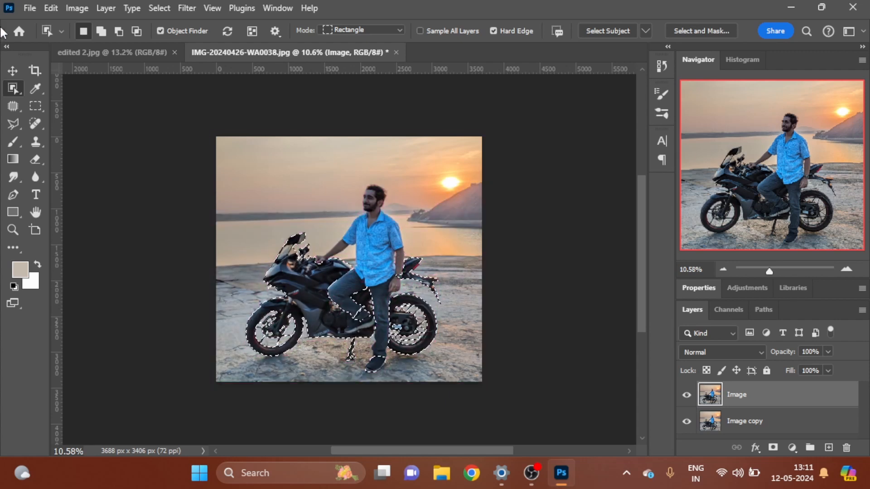
click(100, 31)
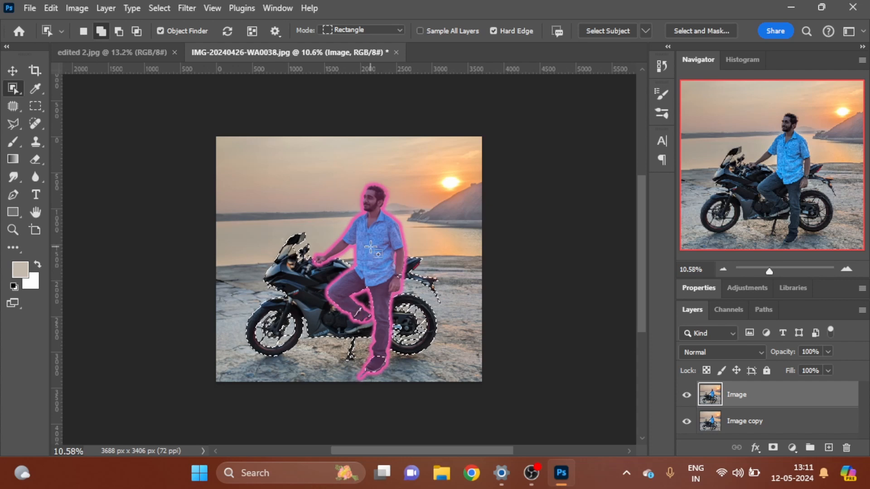
- Examine the selection outline up close around the front wheel spokes, handlebars, motorcycle body and the man
key(ctrl+space)
drag(269, 284, 371, 342)
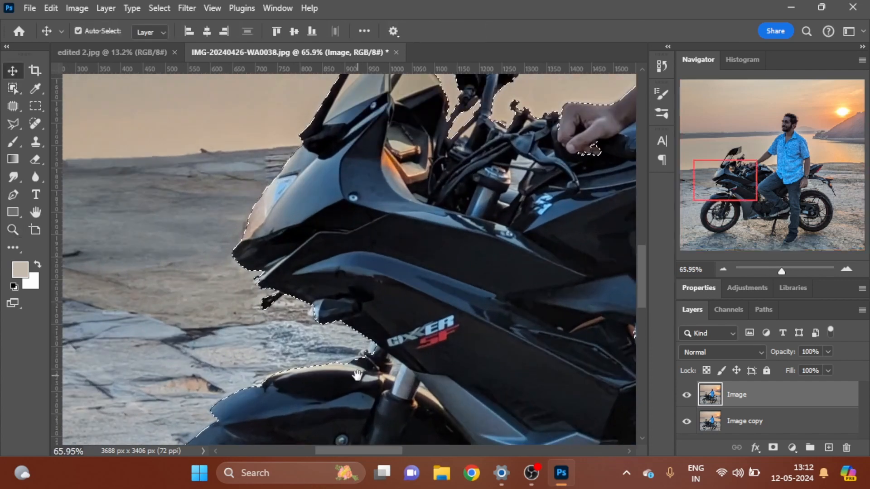
drag(305, 351, 344, 179)
drag(302, 338, 338, 198)
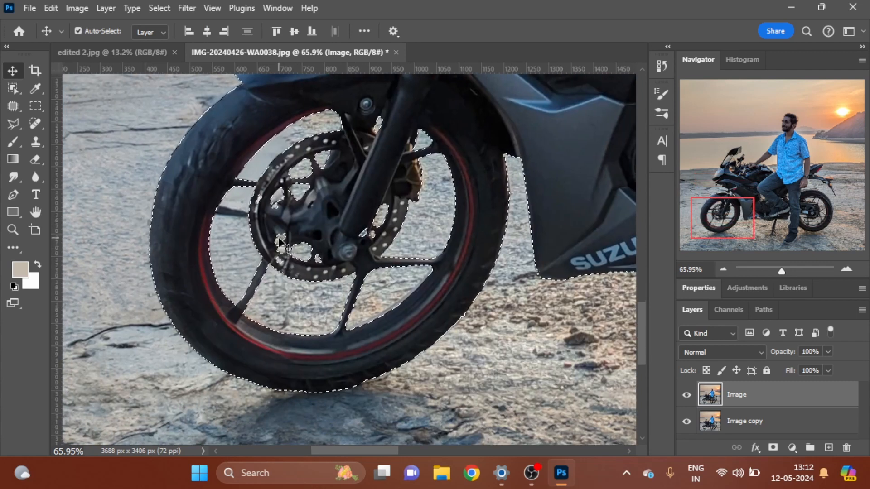
drag(285, 256, 326, 262)
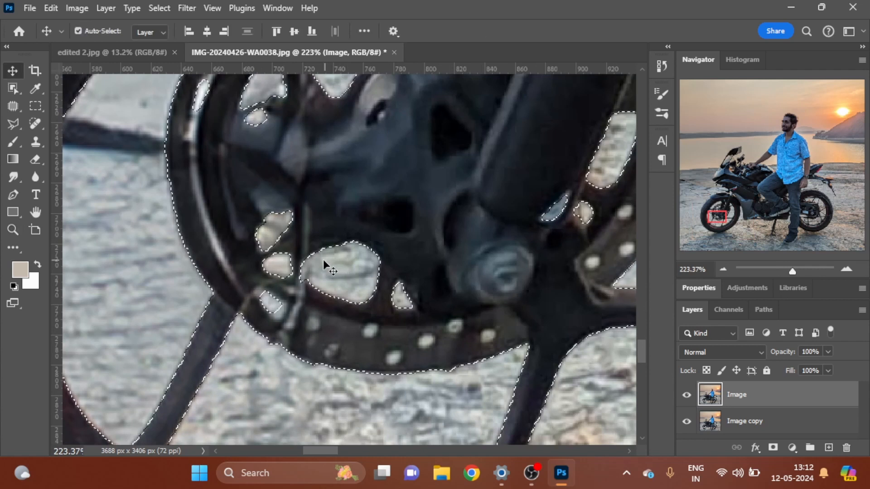
drag(409, 341, 366, 336)
drag(465, 181, 363, 309)
drag(397, 183, 390, 204)
drag(394, 240, 456, 291)
drag(429, 316, 383, 331)
drag(446, 183, 371, 277)
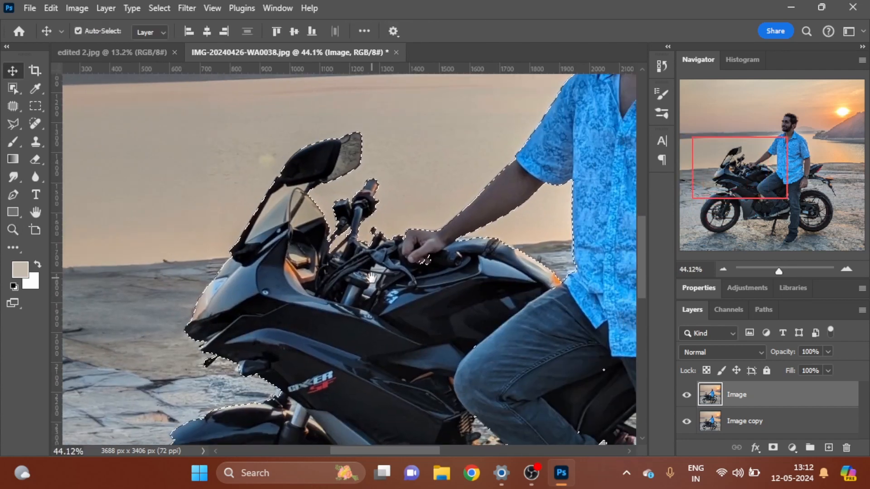
drag(468, 309, 447, 306)
drag(524, 354, 410, 305)
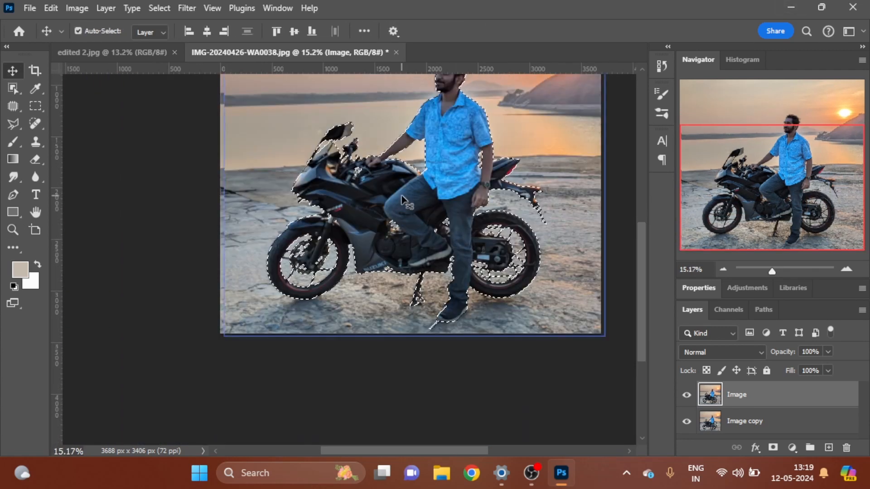
drag(394, 198, 361, 261)
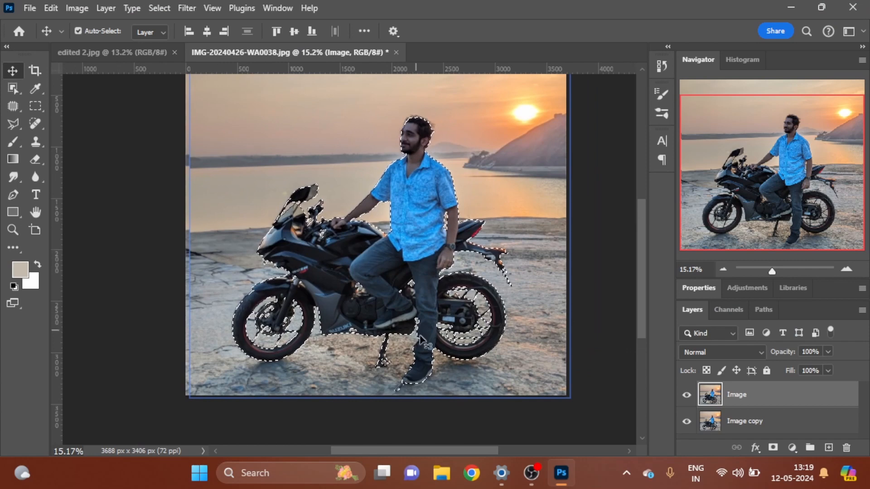
drag(399, 301, 442, 360)
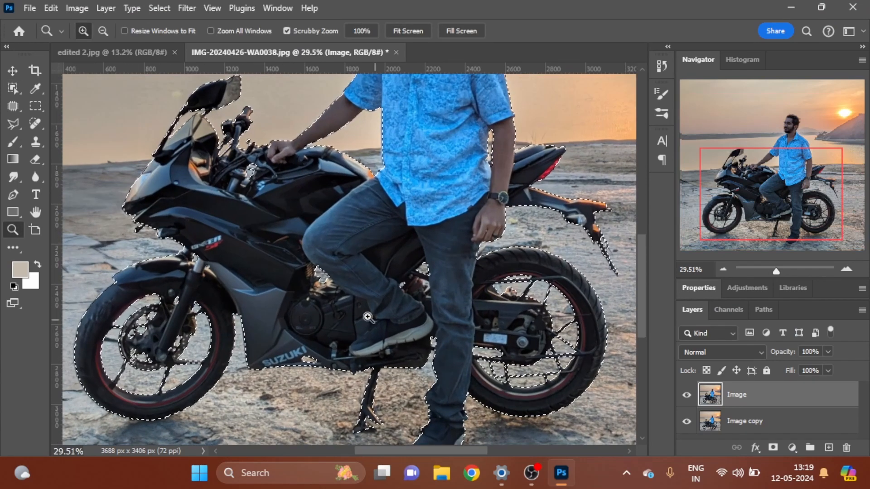
drag(385, 339, 368, 330)
- Open the motorcycle-and-man selection in Select and Mask and inspect the cutout up close around the man's head
key(m)
click(549, 30)
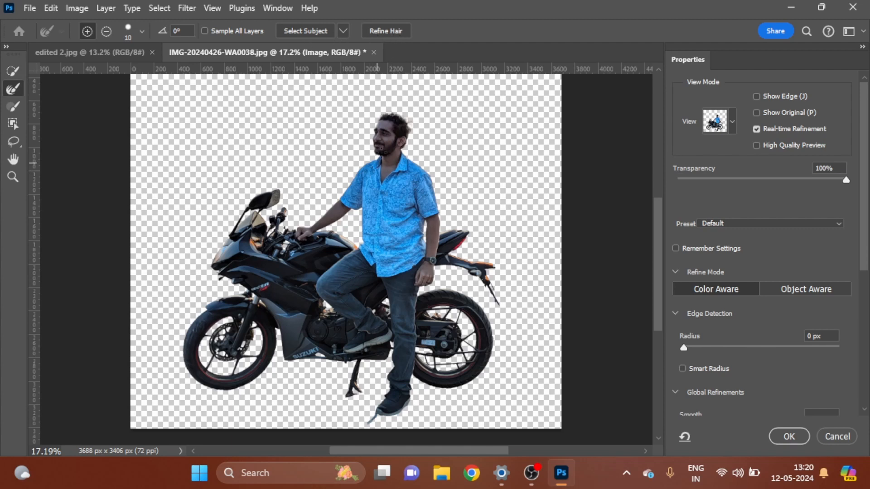
key(z)
drag(382, 109, 429, 160)
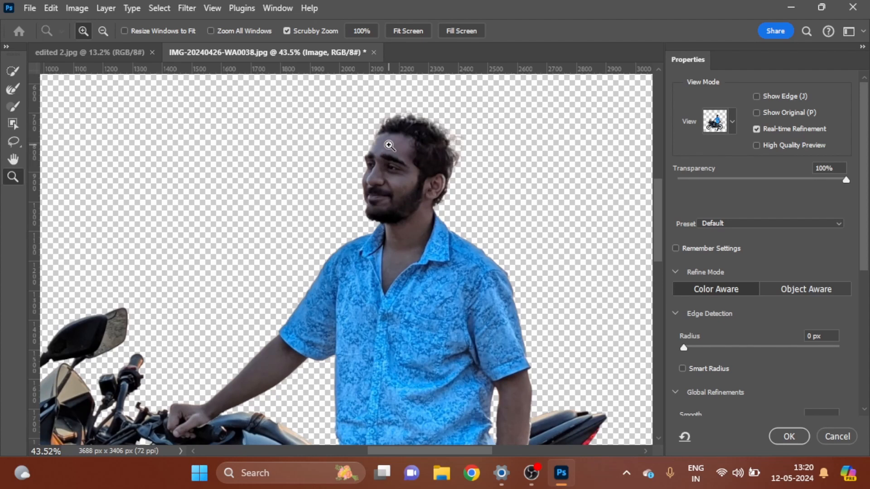
drag(363, 140, 398, 179)
drag(410, 149, 386, 206)
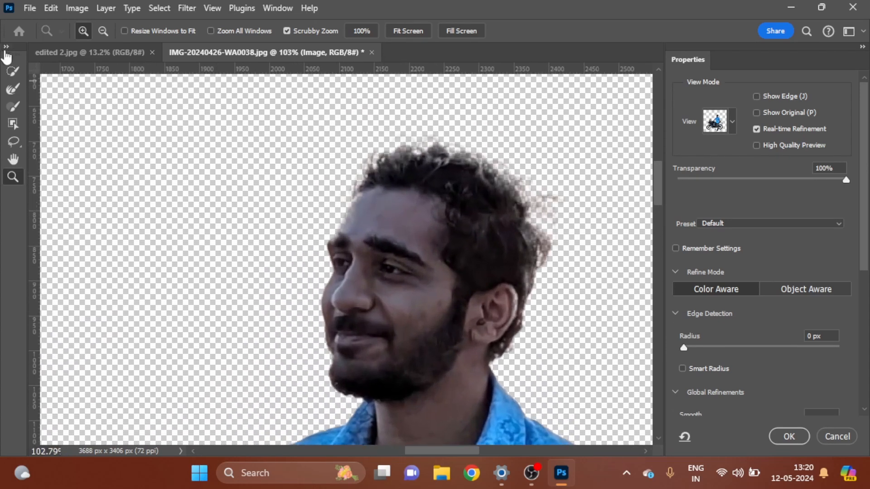
- Choose the Refine Edge Brush at size 20 and examine the edges around the man's hair, ear and collar
click(13, 90)
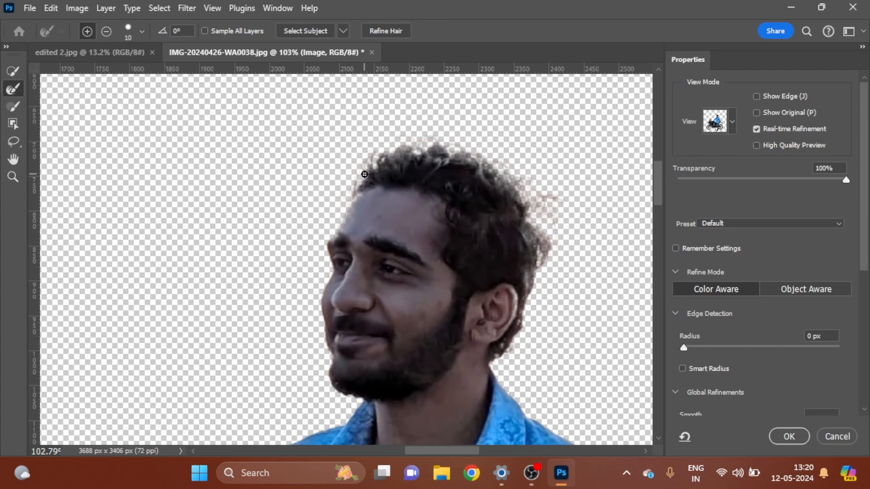
key(bracketright)
key(bracketright)
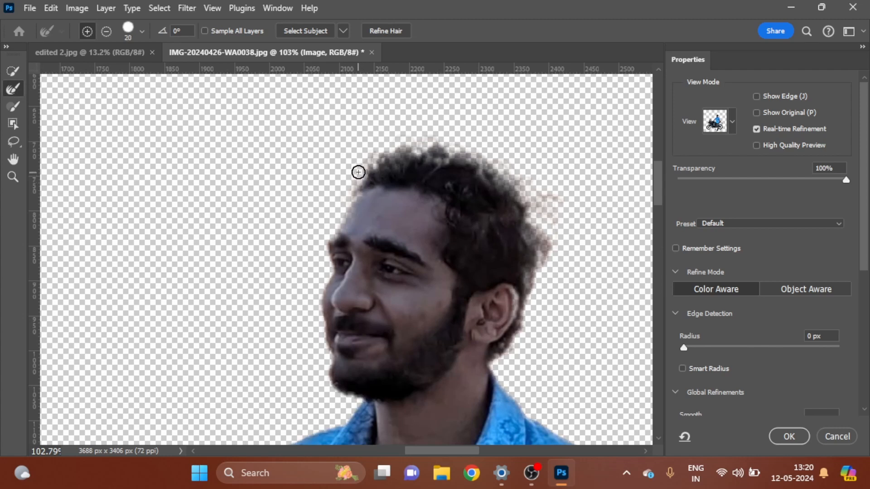
drag(424, 203, 392, 192)
drag(518, 355, 439, 237)
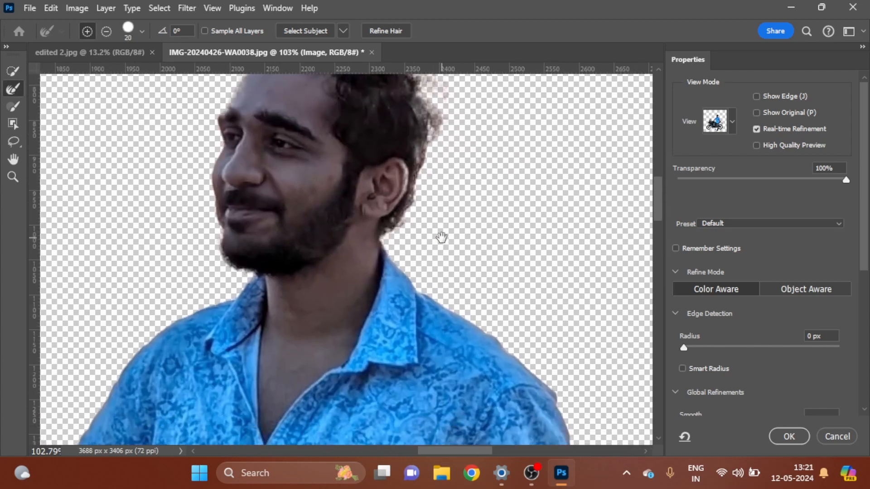
- Output the masked selection of the man and motorcycle as a new layer with layer mask
scroll(805, 408, down, 2)
scroll(804, 404, down, 4)
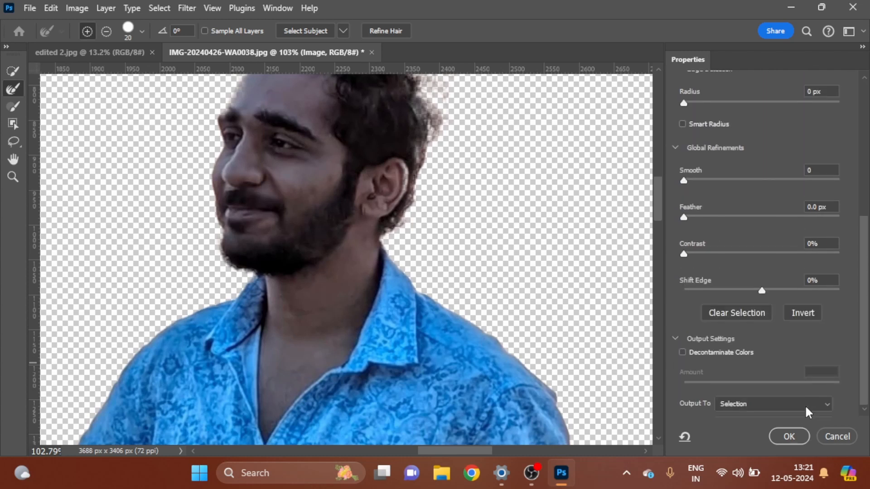
click(784, 404)
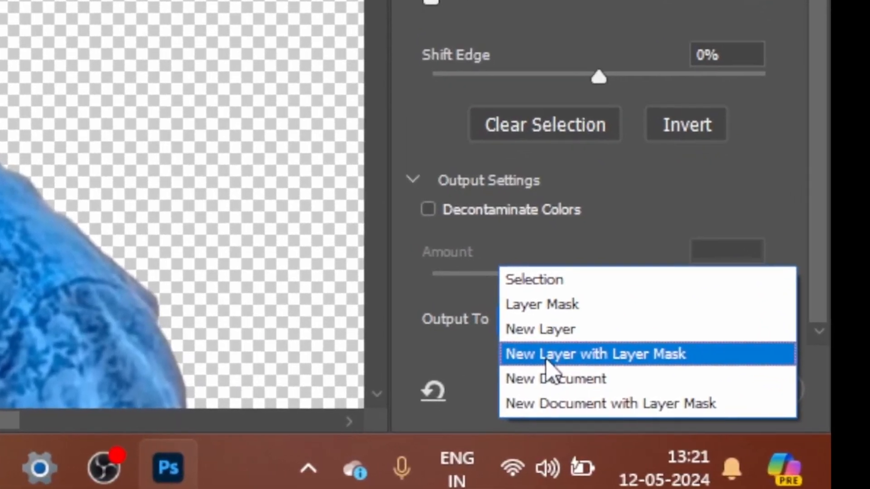
click(546, 361)
click(656, 389)
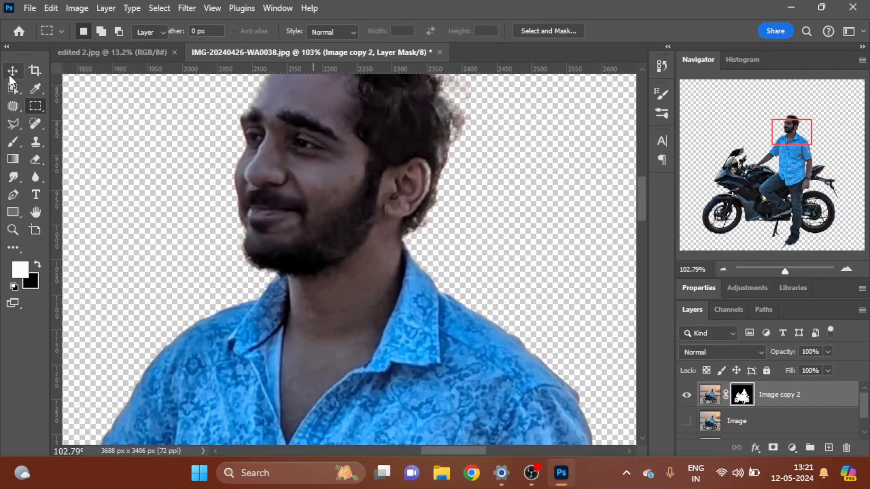
- Duplicate the masked subject layer, rename the copy "subject 2", and make the original subject layer active
click(11, 76)
key(z)
drag(453, 357, 399, 346)
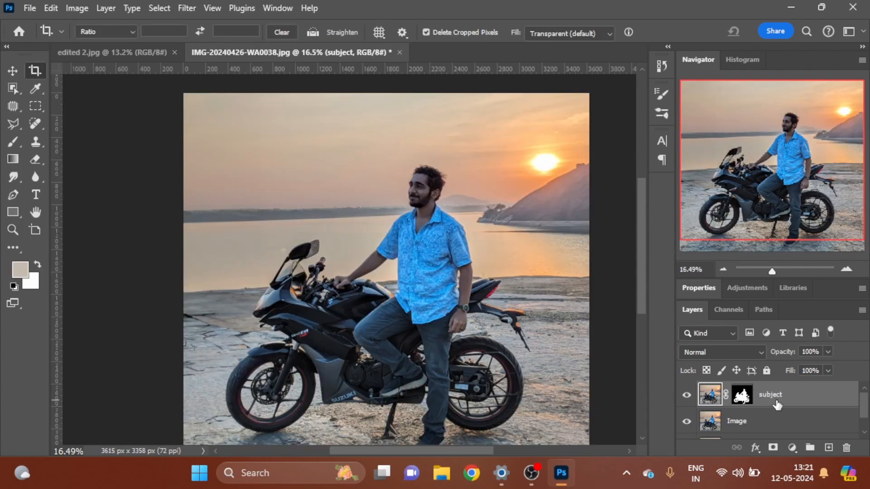
key(ctrl+j)
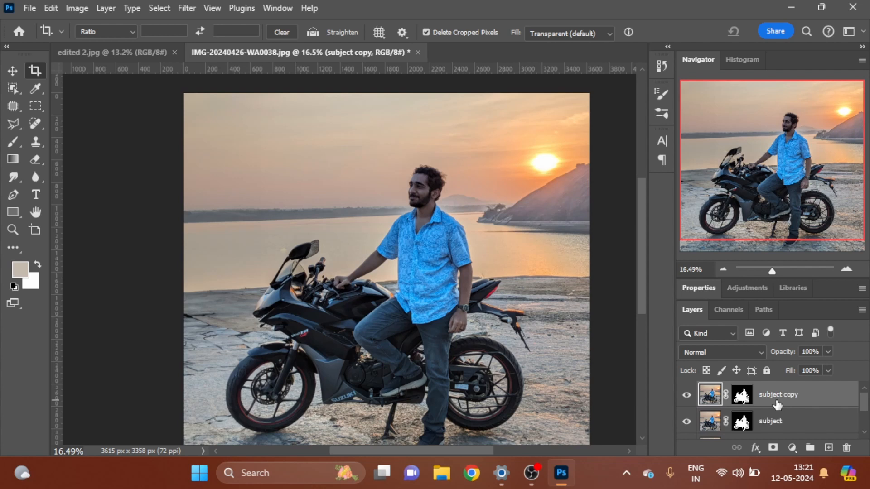
double_click(778, 395)
drag(802, 393, 786, 390)
click(796, 430)
- Hide the Image layer so only the cutout layers of the man and motorcycle are shown
scroll(690, 427, down, 3)
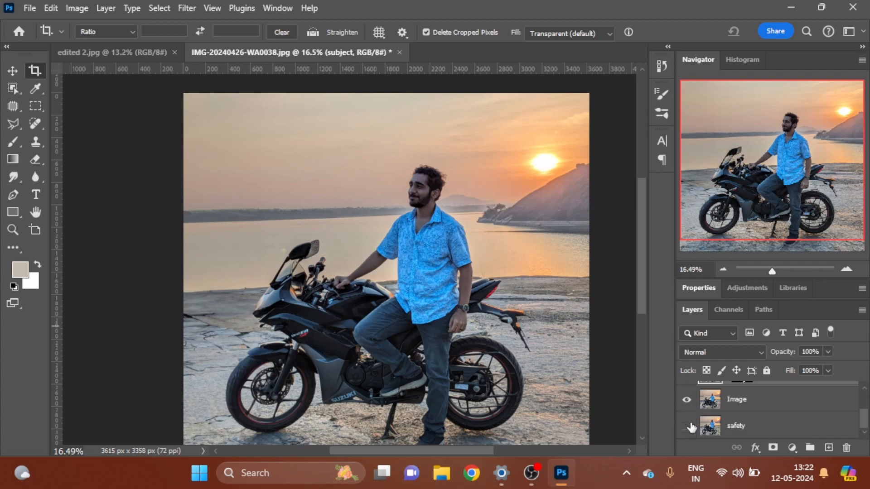
scroll(691, 427, up, 1)
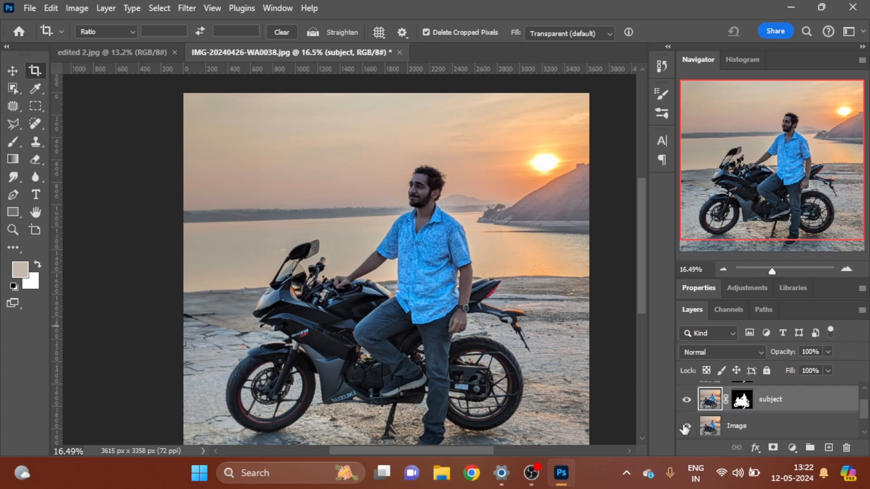
click(685, 427)
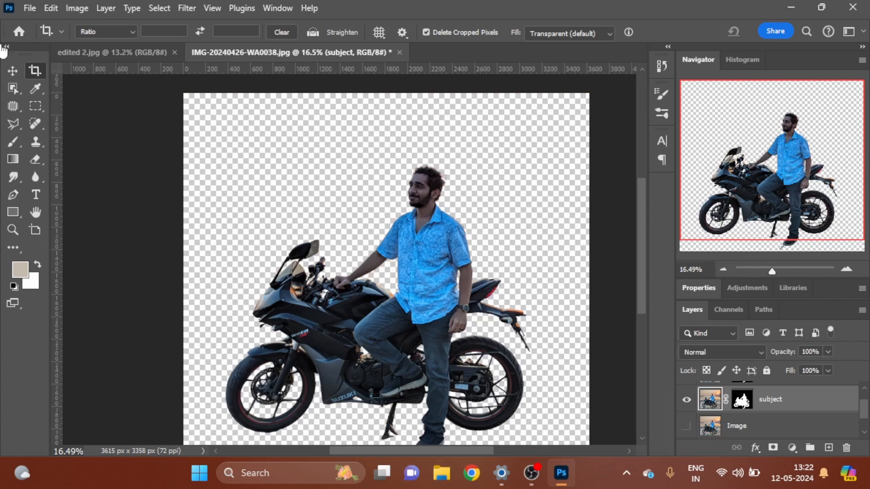
- Add the text "GIX" in white (ffffff) Bowlby One SC at 303 pt above the motorcycle, on top of the subject 2 layer
click(13, 71)
click(425, 260)
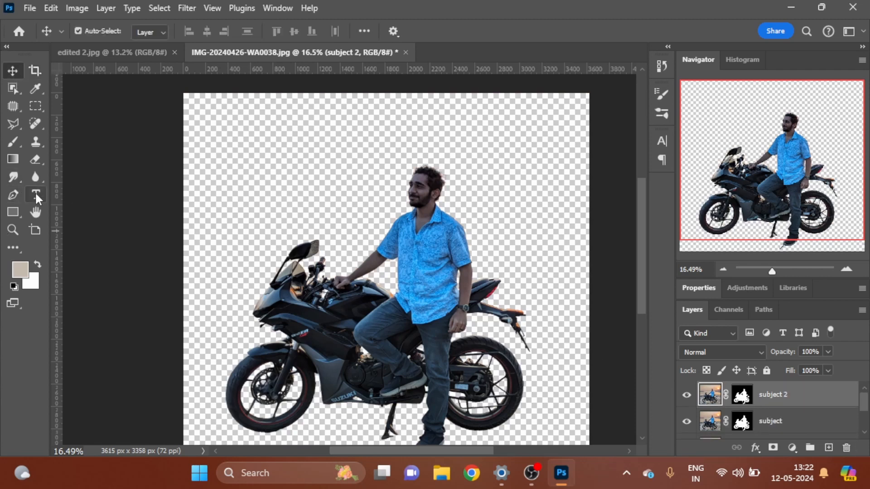
click(254, 168)
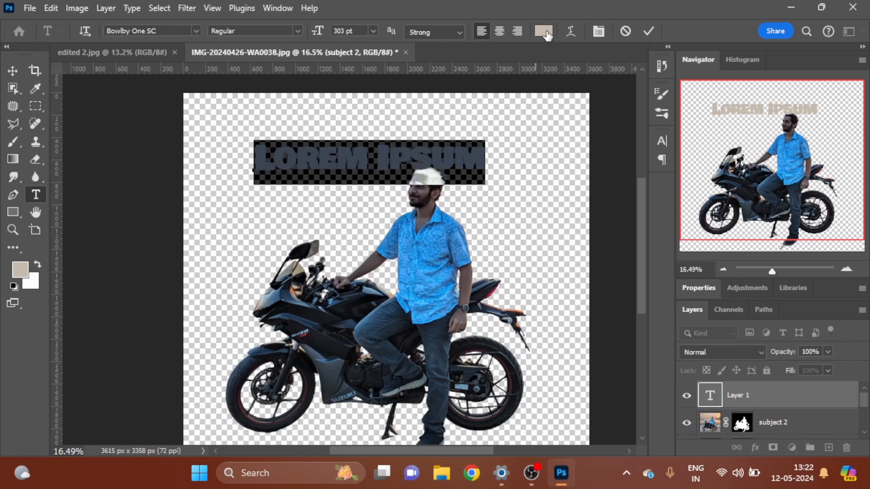
click(544, 32)
drag(531, 160, 449, 86)
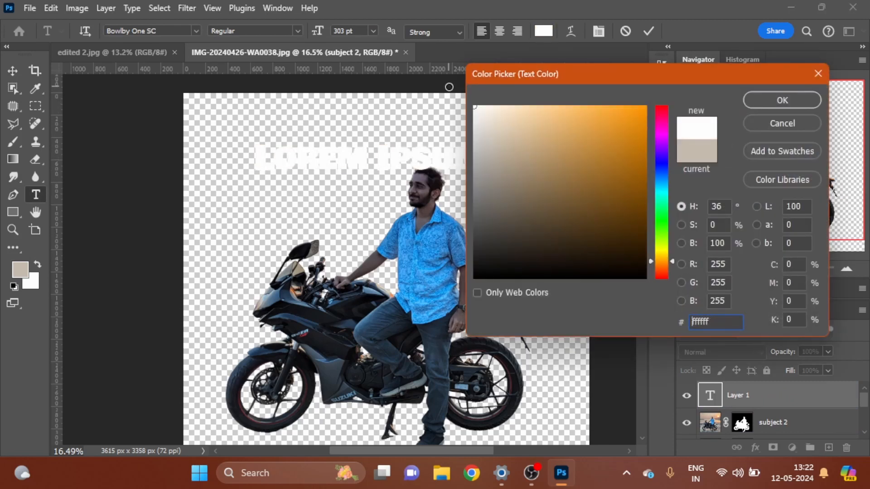
click(778, 99)
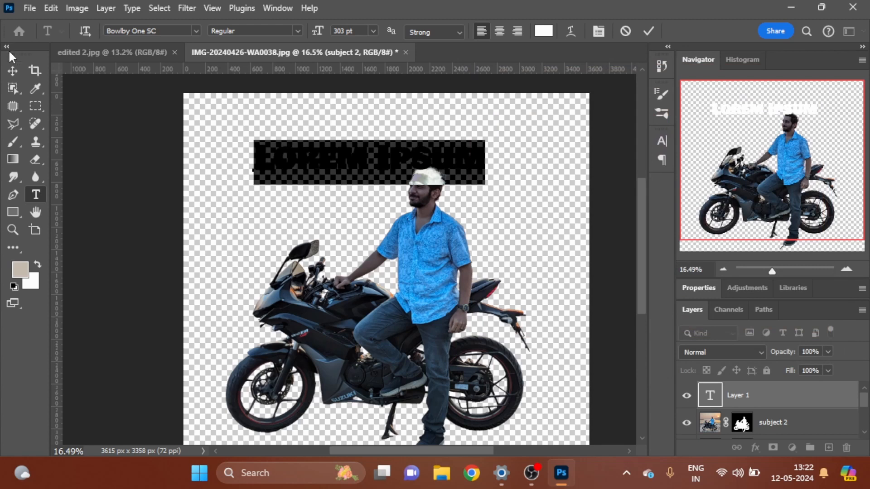
text(GIX)
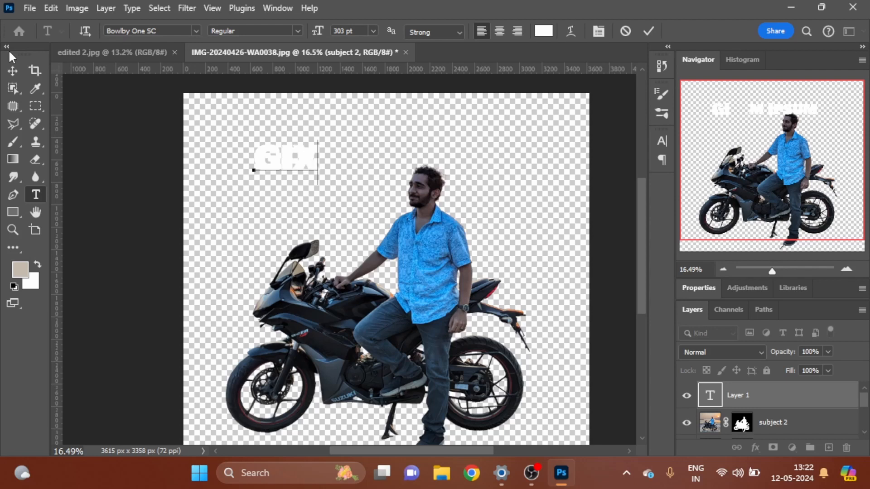
click(17, 71)
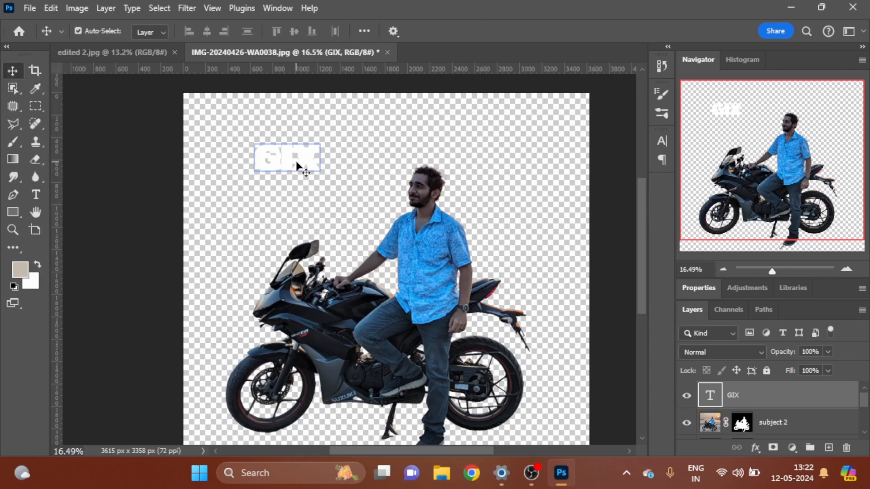
- Scale the GIX text to about 316% and move it over the man's torso and the motorcycle's front
key(ctrl+t)
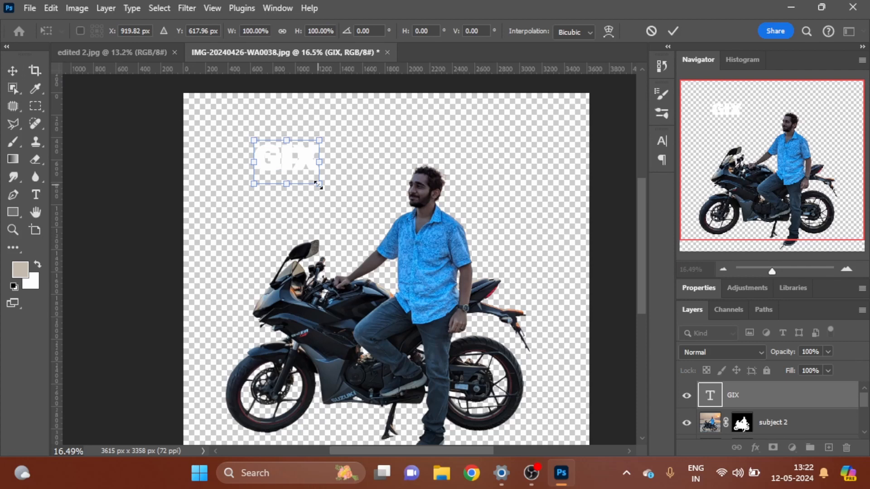
drag(319, 184, 396, 229)
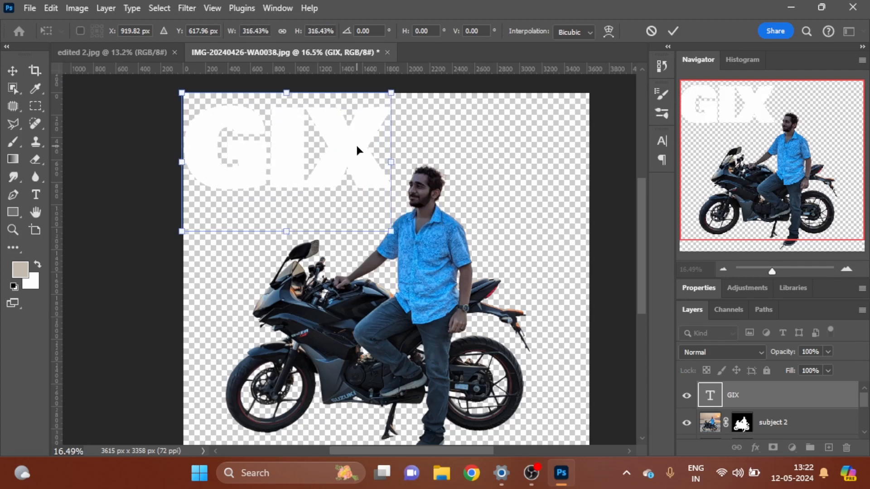
drag(357, 143, 433, 252)
key(Return)
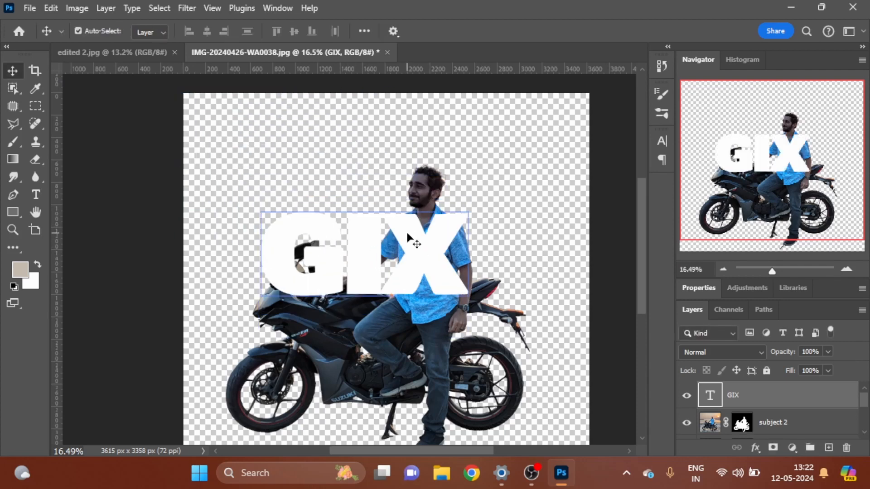
- Enlarge the GIX text further until it nearly spans the canvas width, and position it over the motorcycle
double_click(408, 235)
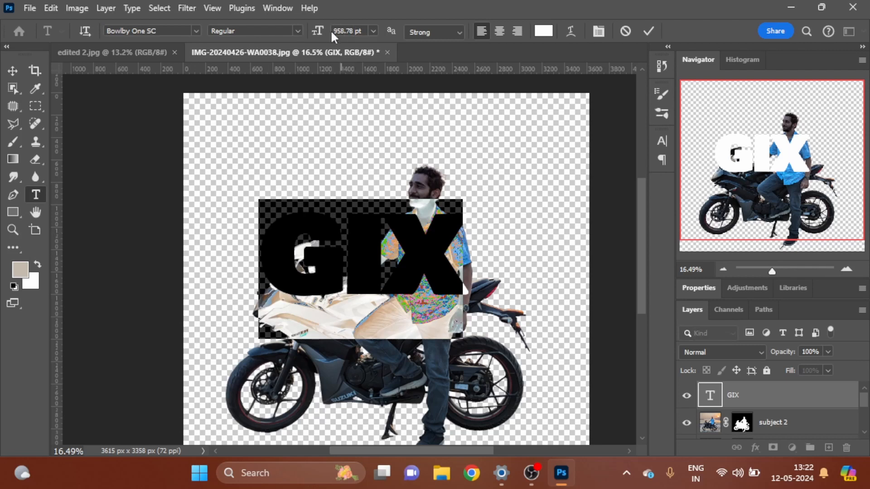
click(11, 72)
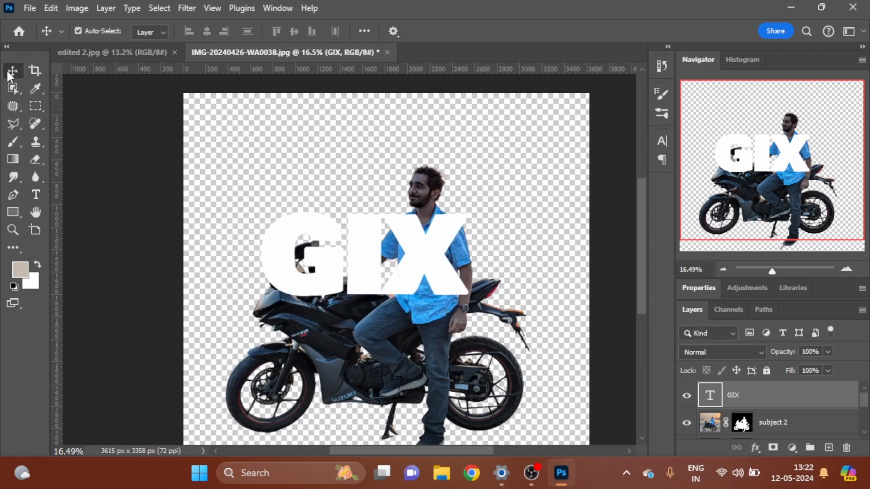
key(ctrl+t)
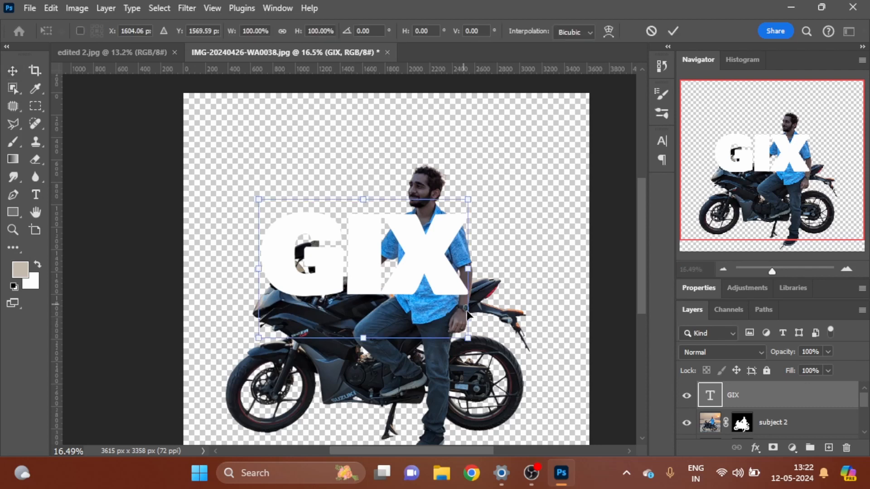
drag(467, 342, 531, 396)
drag(463, 257, 474, 363)
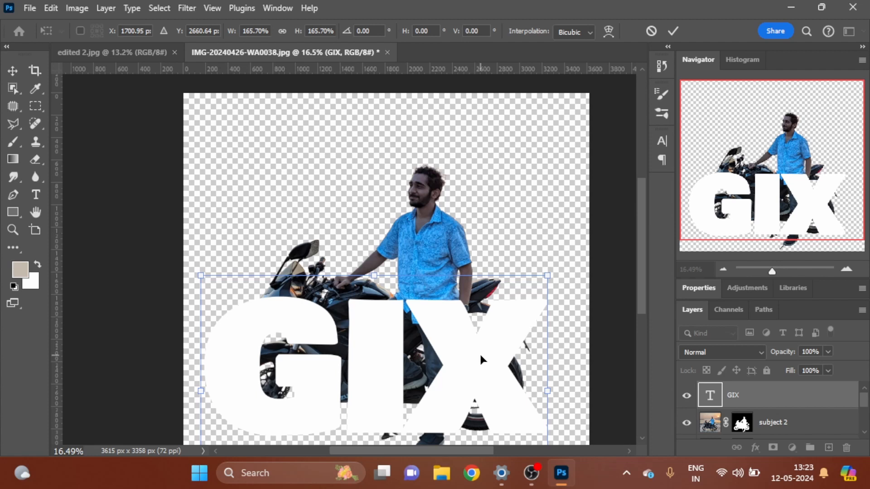
click(672, 30)
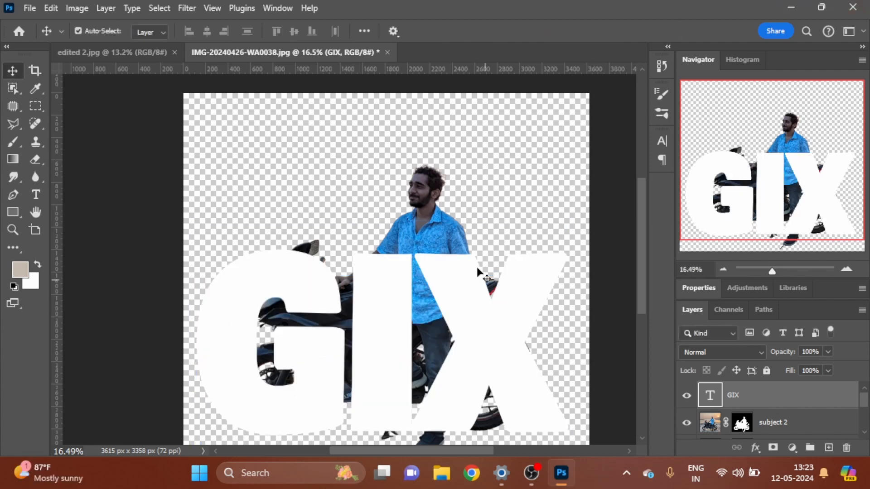
- Move the GIX text layer below subject 2 so it sits directly above the subject layer
scroll(474, 262, down, 3)
scroll(474, 261, down, 2)
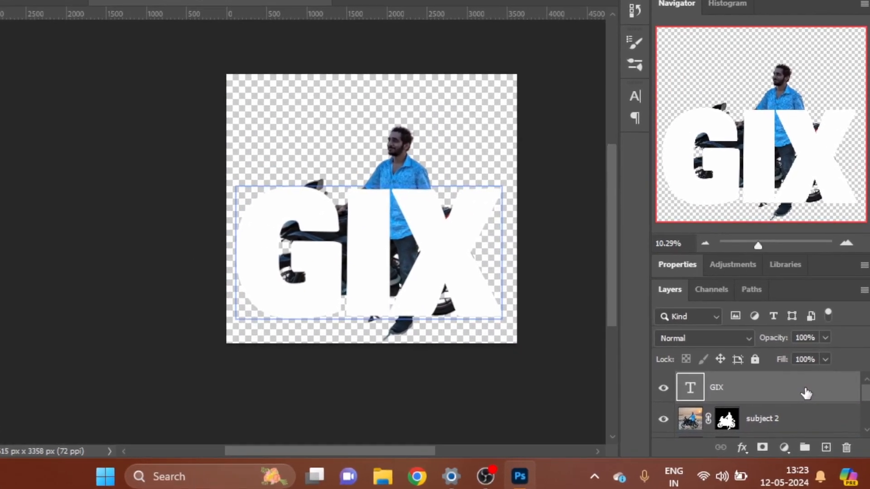
drag(780, 401, 791, 419)
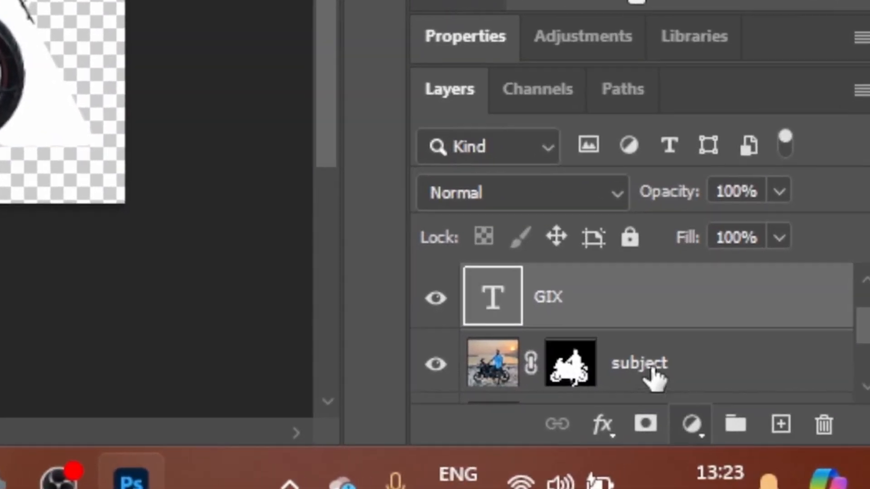
scroll(659, 351, up, 1)
scroll(637, 341, down, 1)
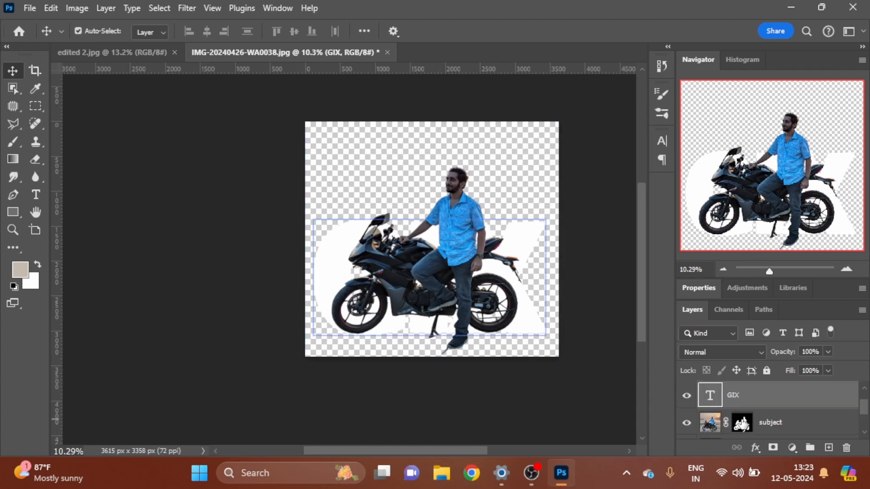
- Clip the subject 2 layer to the GIX text layer and hide the original subject layer
scroll(716, 398, up, 1)
click(716, 399)
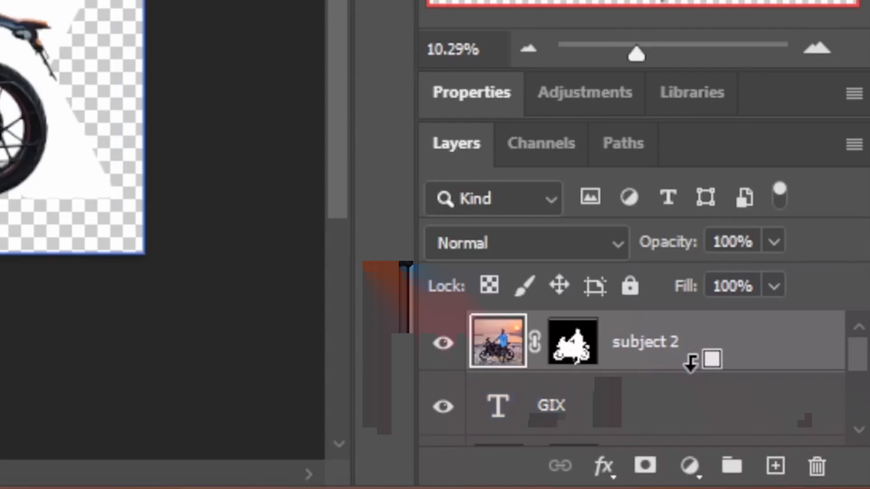
alt+click(691, 362)
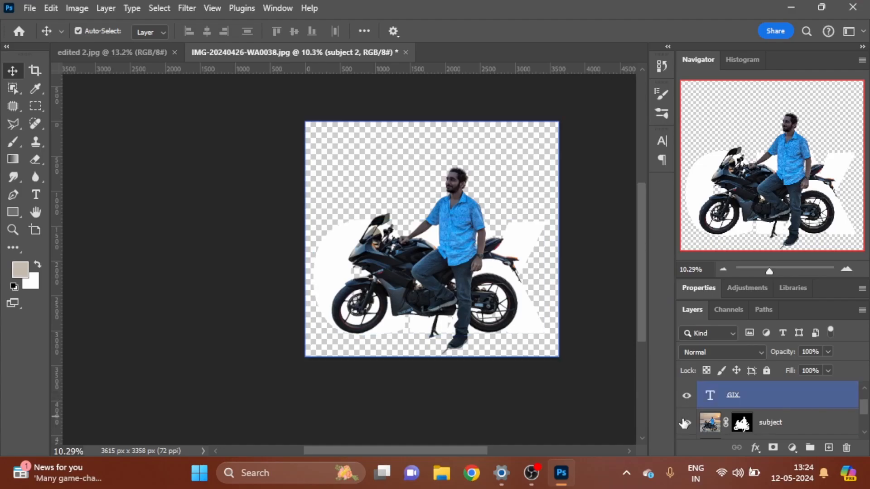
click(683, 424)
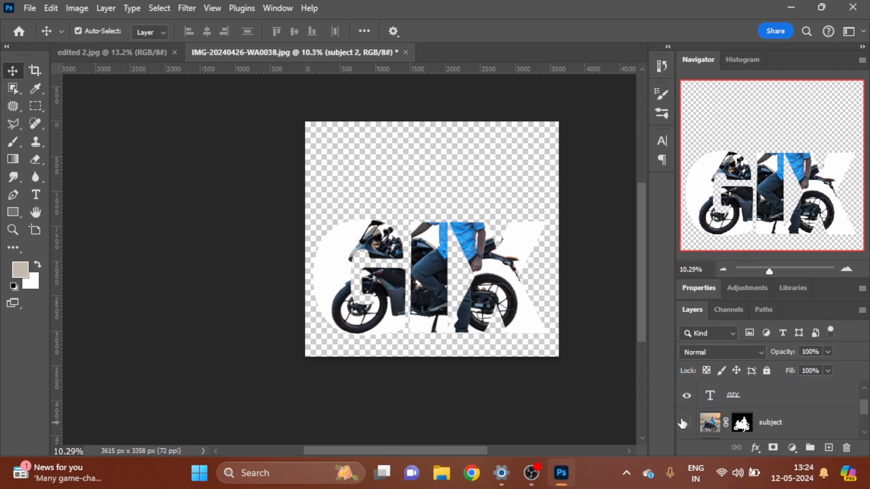
scroll(688, 410, down, 1)
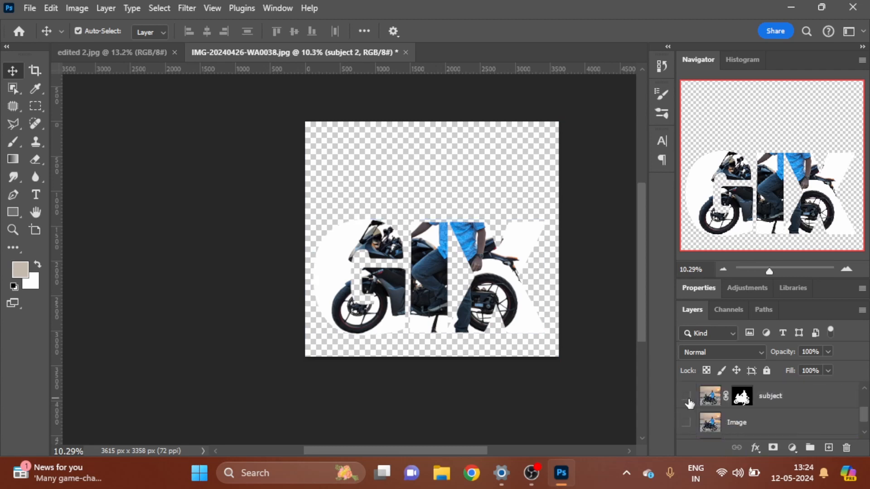
- Show the original subject layer again and apply its layer mask permanently
scroll(747, 408, up, 2)
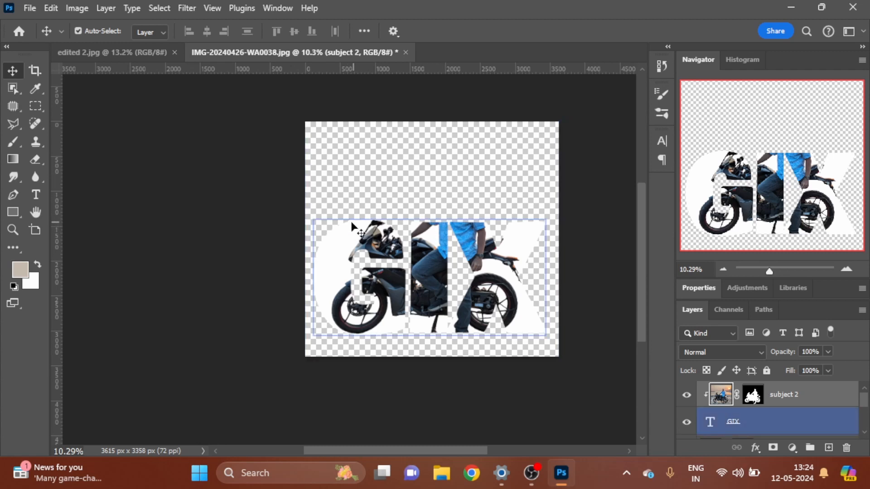
scroll(806, 414, down, 1)
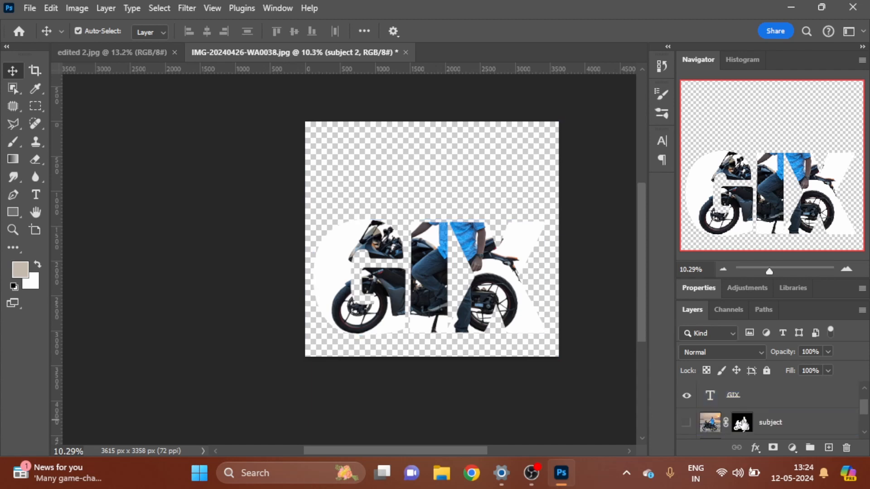
click(686, 422)
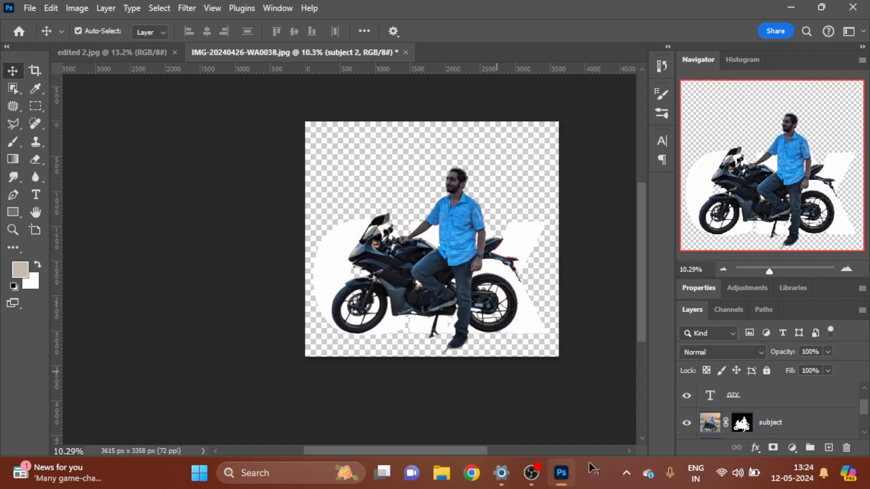
click(738, 422)
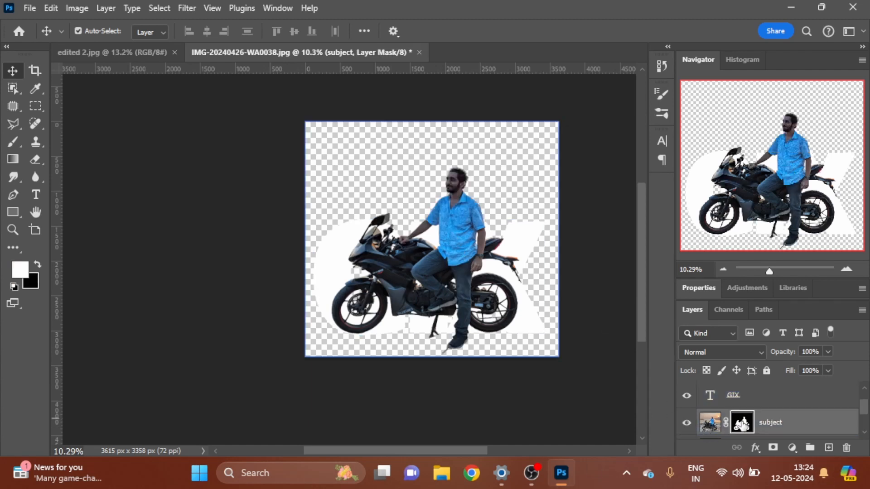
right_click(742, 426)
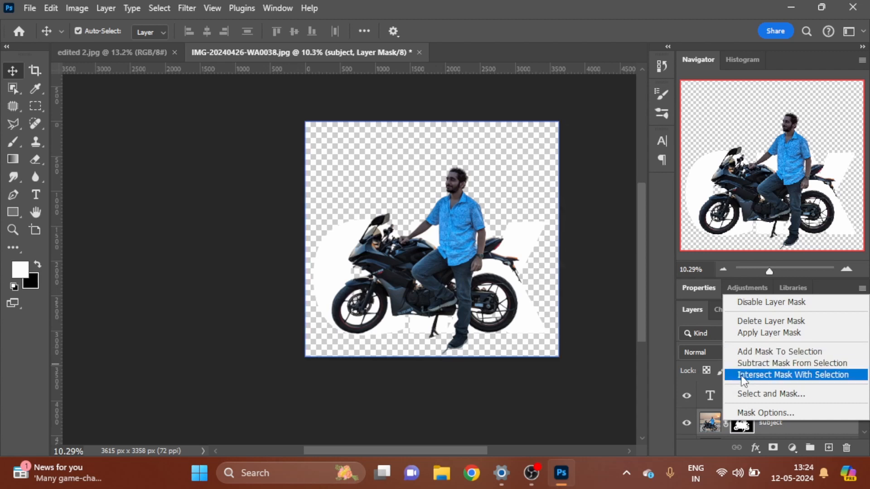
click(755, 333)
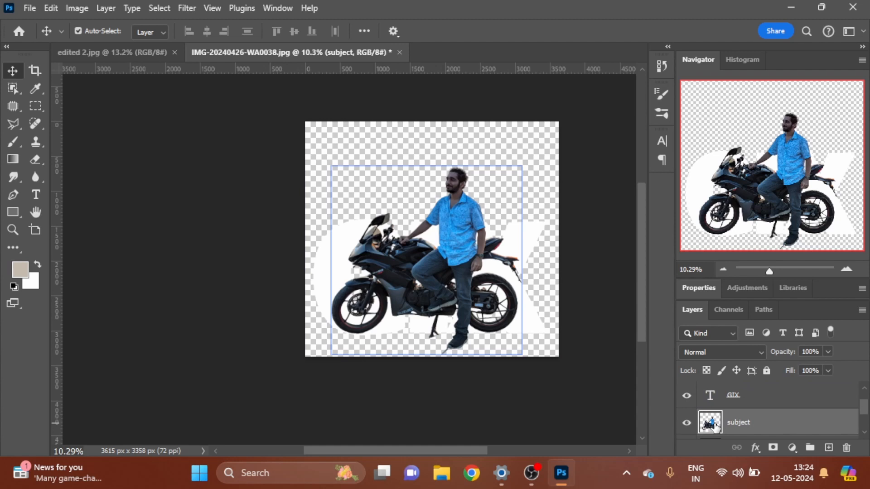
- Add a new layer mask to the subject layer and fill it with black
click(773, 448)
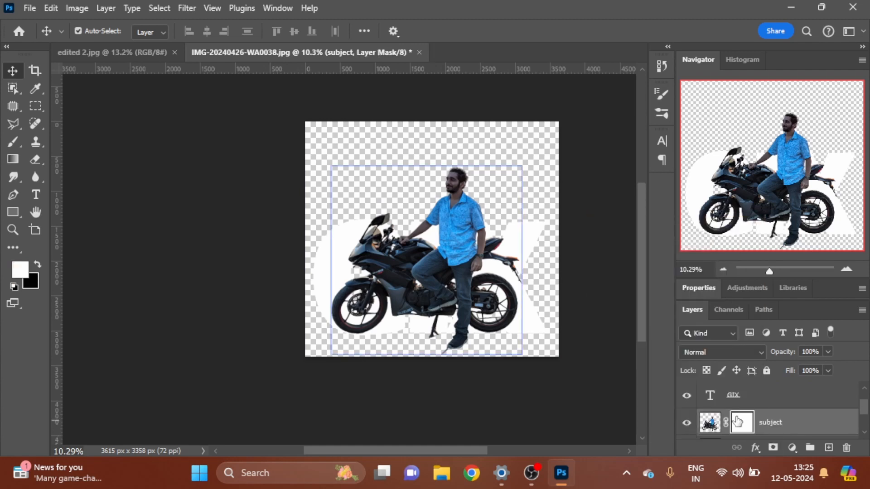
key(ctrl+BackSpace)
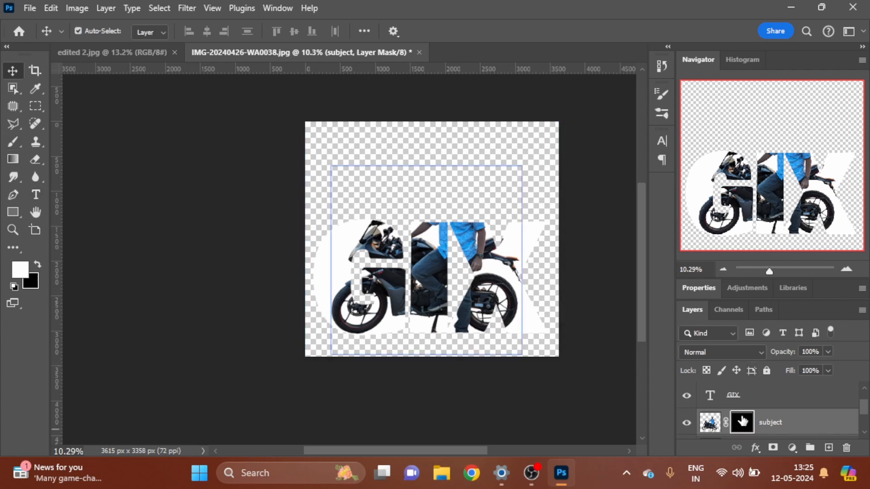
- Paint white on the subject layer's mask with a hard round brush, revealing the man and the motorcycle parts that extend outside the letters
key(b)
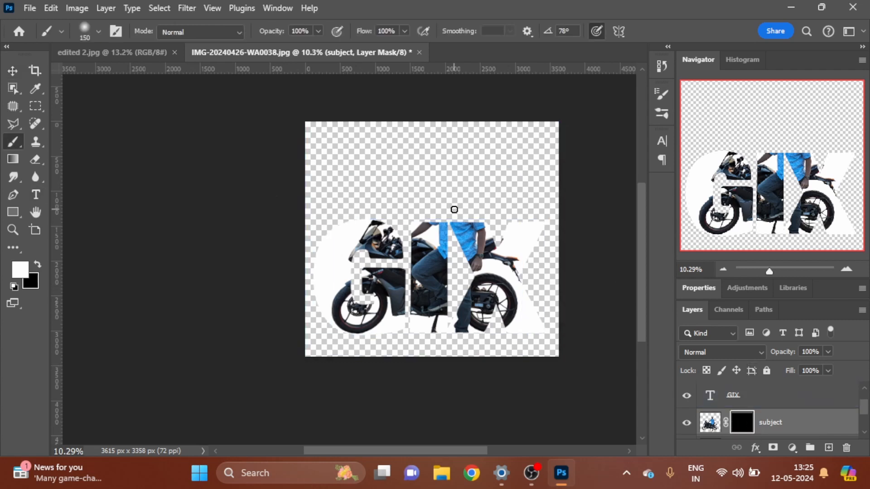
click(82, 36)
double_click(194, 202)
key(ctrl+space)
drag(441, 224, 468, 263)
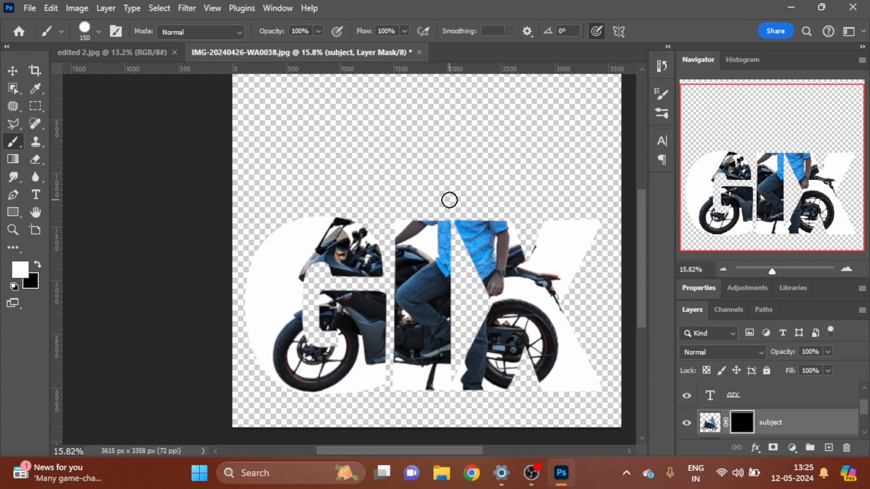
key(bracketright)
key(bracketright)
key(bracketright)
key(bracketright)
click(426, 204)
mouse_move(427, 204)
mouse_down()
mouse_move(461, 136)
mouse_move(483, 191)
mouse_move(504, 213)
mouse_move(443, 208)
mouse_move(460, 185)
mouse_move(462, 200)
mouse_up()
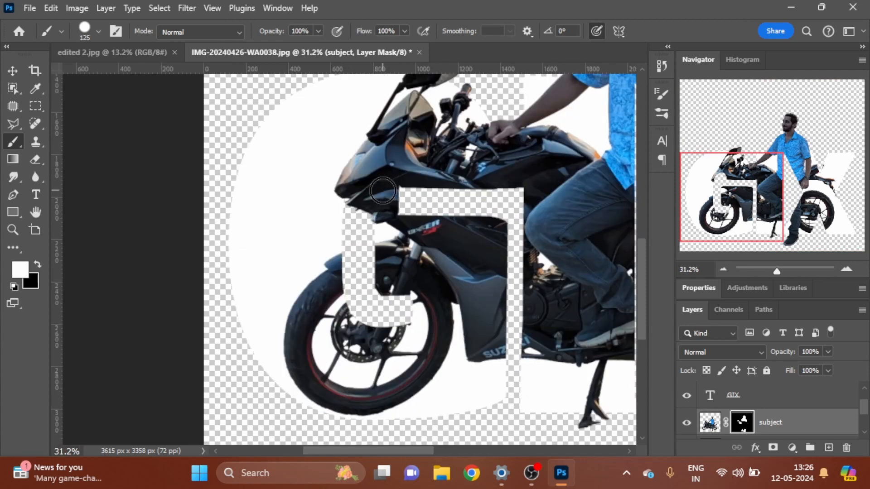
mouse_move(380, 188)
mouse_down()
mouse_move(356, 182)
mouse_move(349, 192)
mouse_move(356, 207)
mouse_move(343, 207)
mouse_move(368, 206)
mouse_move(392, 221)
mouse_move(385, 177)
mouse_move(394, 188)
mouse_move(411, 329)
mouse_up()
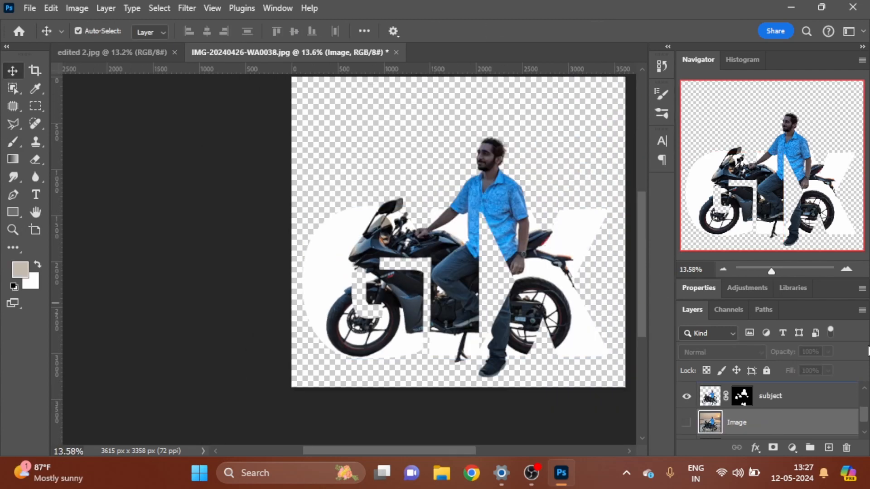
- Paint white on the subject 2 layer's mask with a brush enlarged to 400 px, filling the GIX letters with the sunset background
scroll(763, 409, up, 2)
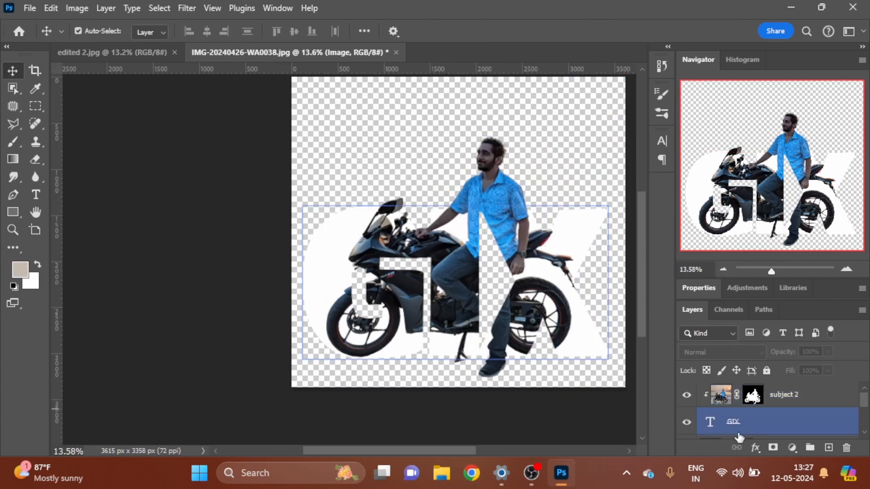
click(730, 423)
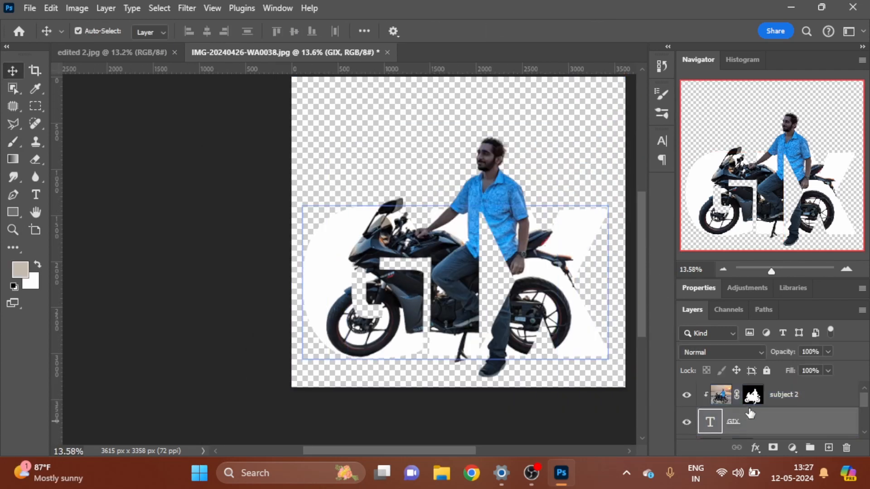
click(752, 394)
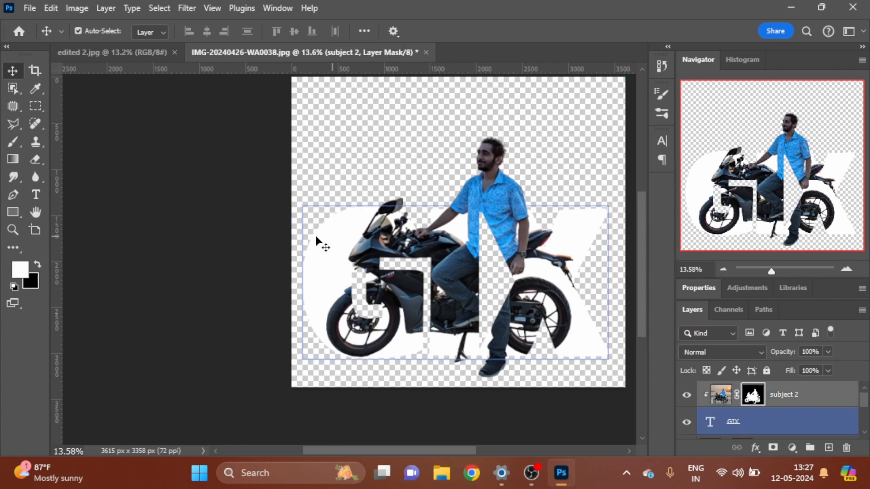
key(b)
mouse_move(336, 219)
mouse_down()
mouse_move(307, 264)
mouse_move(342, 208)
mouse_up()
drag(310, 268, 361, 206)
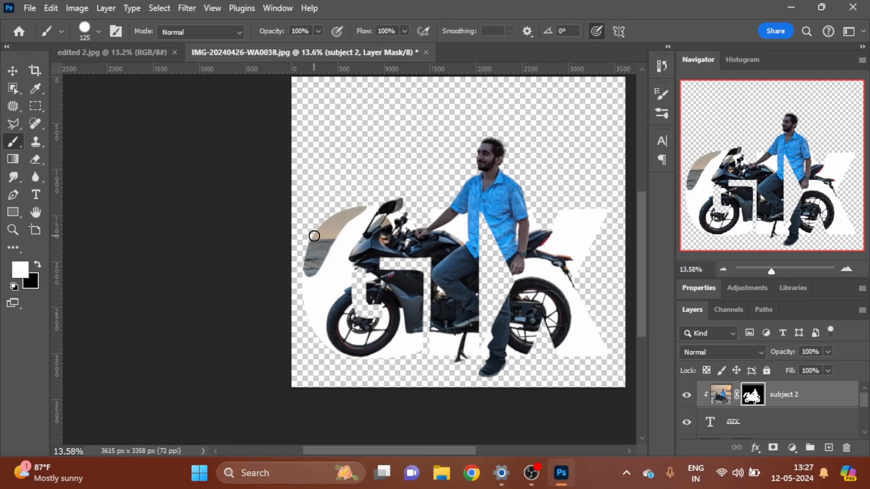
key(bracketright)
key(bracketright)
key(bracketright)
mouse_move(331, 231)
mouse_down()
mouse_move(352, 219)
mouse_move(339, 257)
mouse_move(362, 233)
mouse_move(355, 252)
mouse_move(407, 235)
mouse_move(419, 218)
mouse_move(329, 242)
mouse_move(294, 298)
mouse_move(284, 346)
mouse_move(340, 276)
mouse_move(335, 251)
mouse_move(341, 284)
mouse_move(324, 327)
mouse_move(343, 348)
mouse_move(391, 357)
mouse_move(410, 322)
mouse_move(399, 309)
mouse_move(387, 344)
mouse_move(408, 345)
mouse_up()
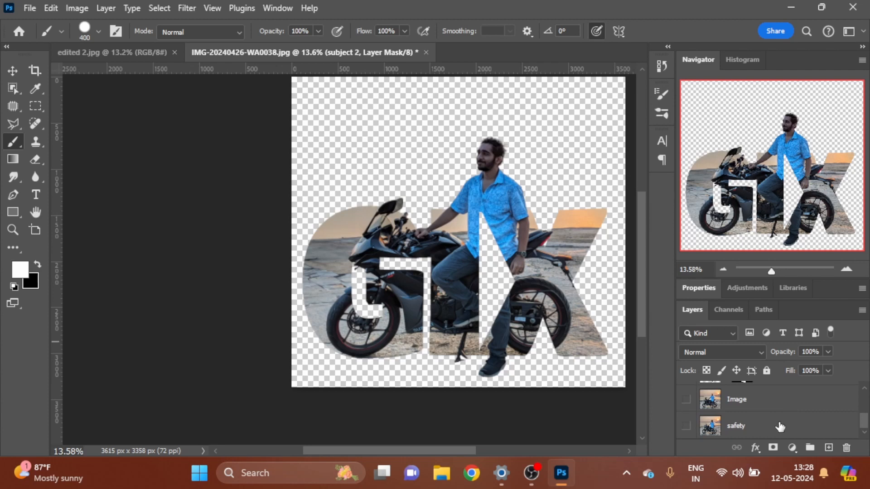
- Add a white (ffffff) Solid Color fill layer directly above the Image layer
click(774, 423)
click(792, 448)
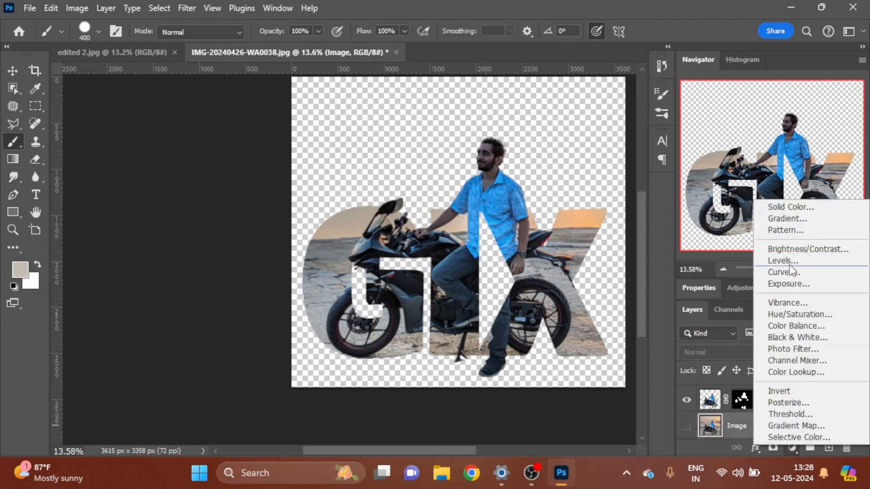
click(789, 205)
drag(494, 133, 430, 67)
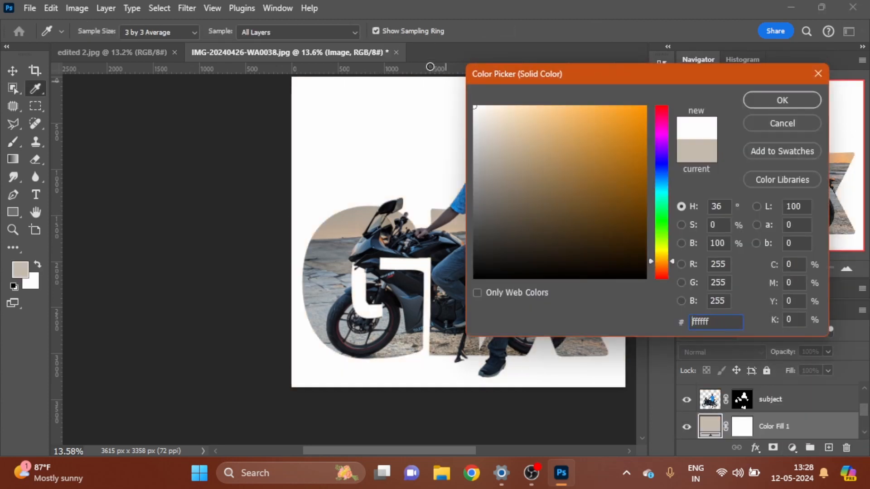
click(779, 100)
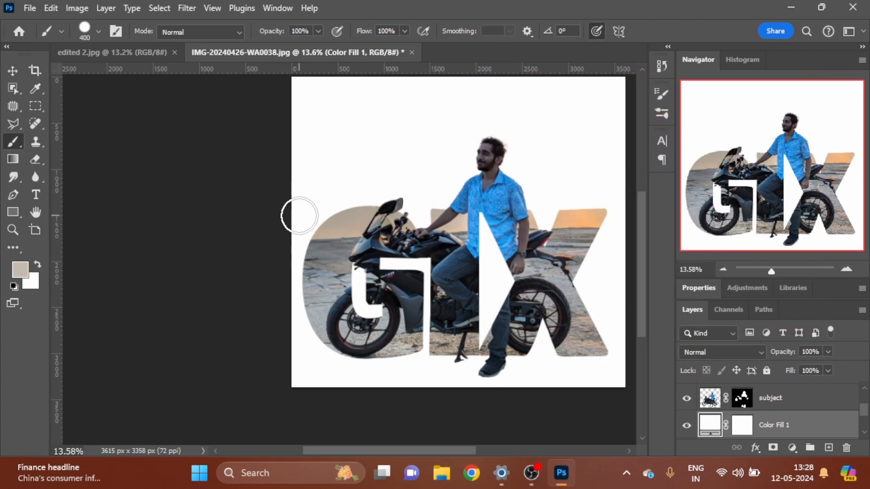
- Add a drop shadow to the GIX text layer, setting its distance to 10 px and slightly increasing its spread
click(12, 71)
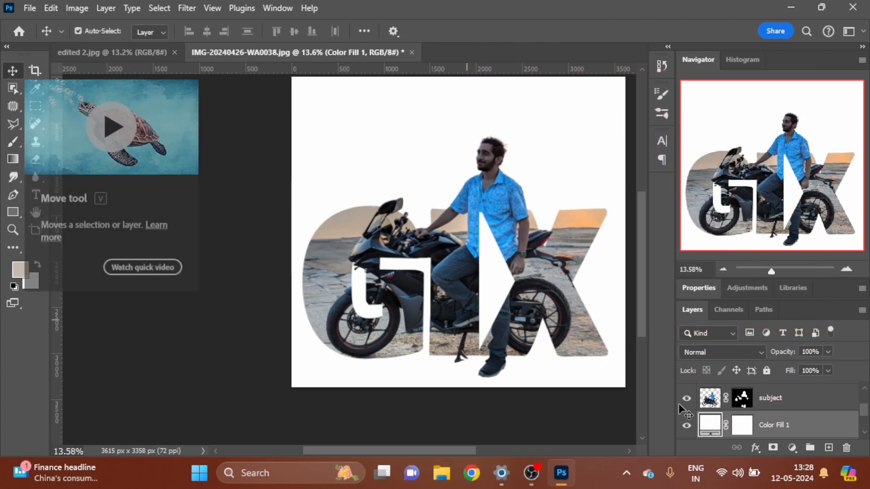
scroll(761, 421, down, 2)
click(760, 422)
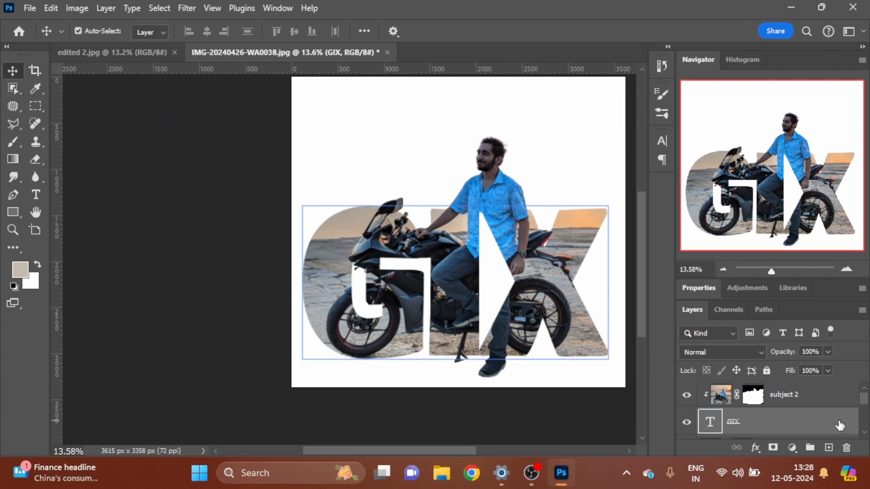
double_click(839, 426)
drag(450, 113, 647, 99)
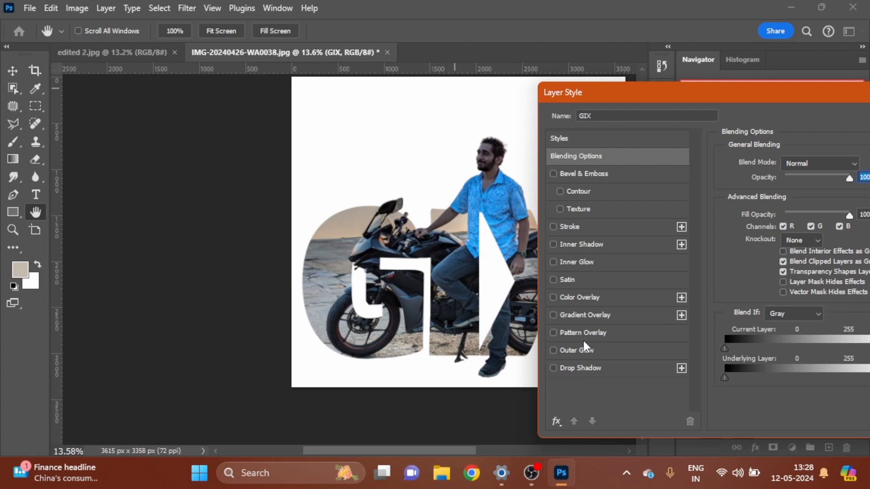
click(553, 368)
click(584, 373)
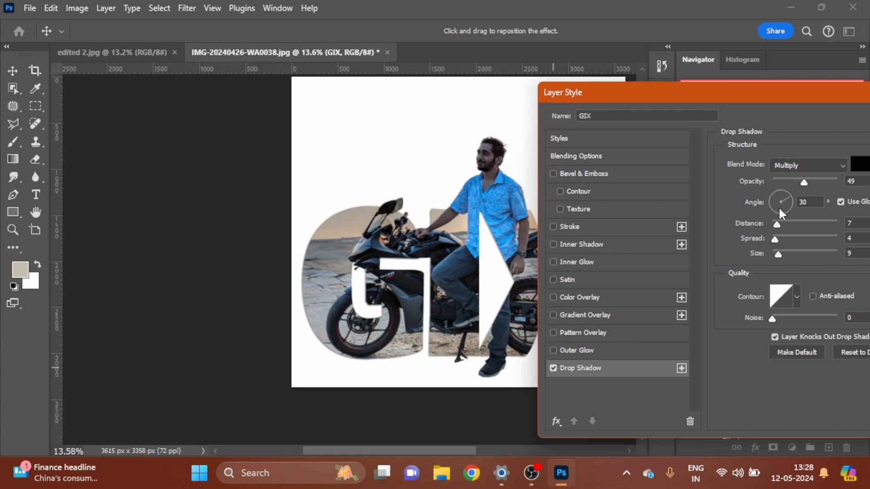
drag(672, 107, 629, 113)
drag(734, 232, 737, 236)
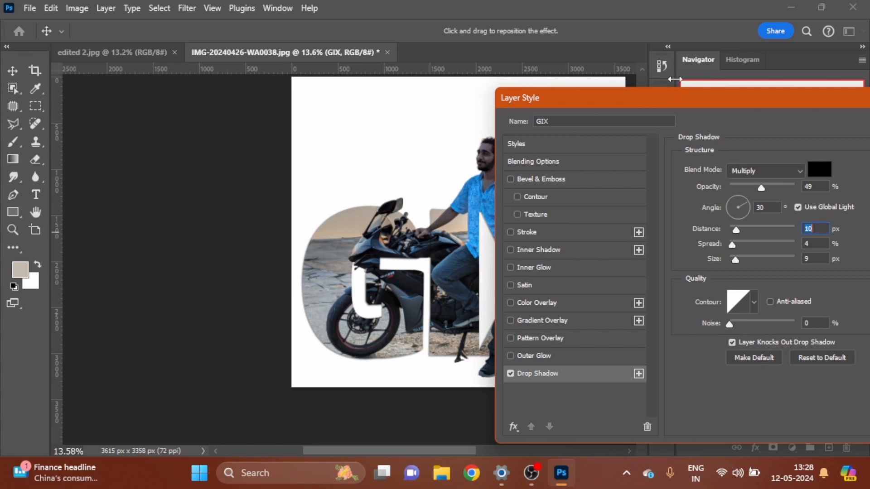
drag(732, 246, 736, 246)
drag(724, 98, 615, 97)
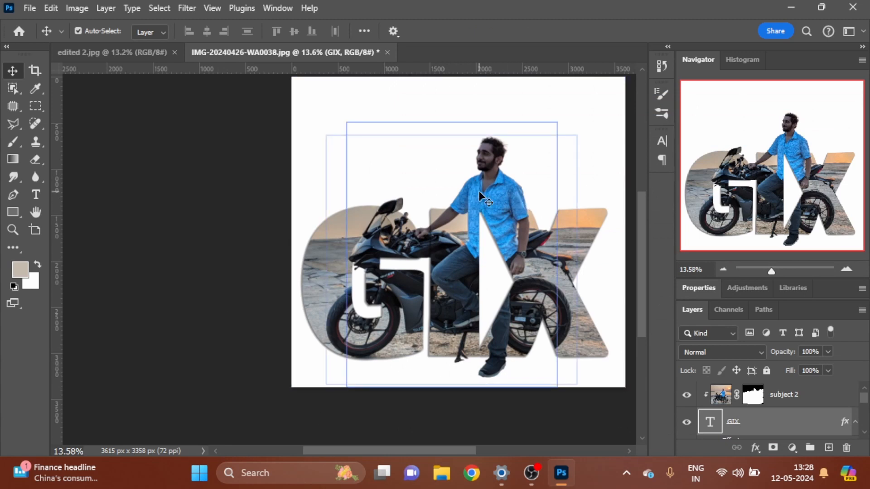
- Create a new layer directly above the white color fill layer and name it "shadows"
click(720, 399)
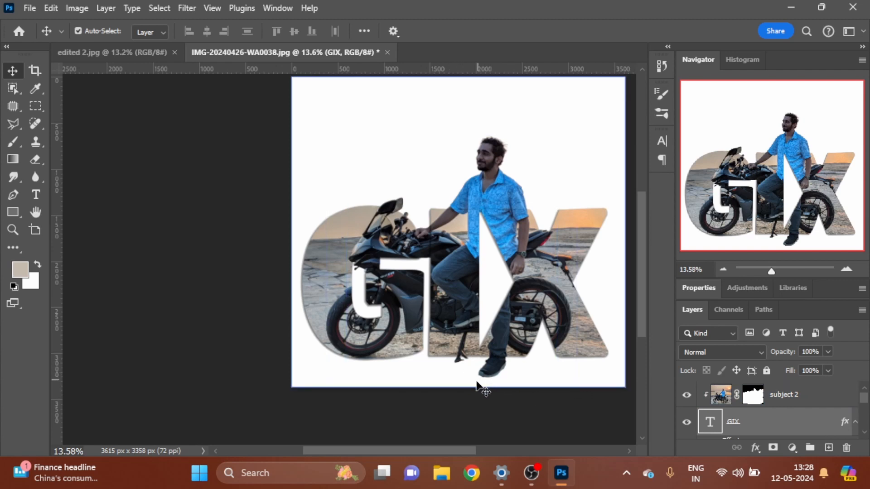
scroll(785, 417, down, 5)
scroll(784, 417, up, 2)
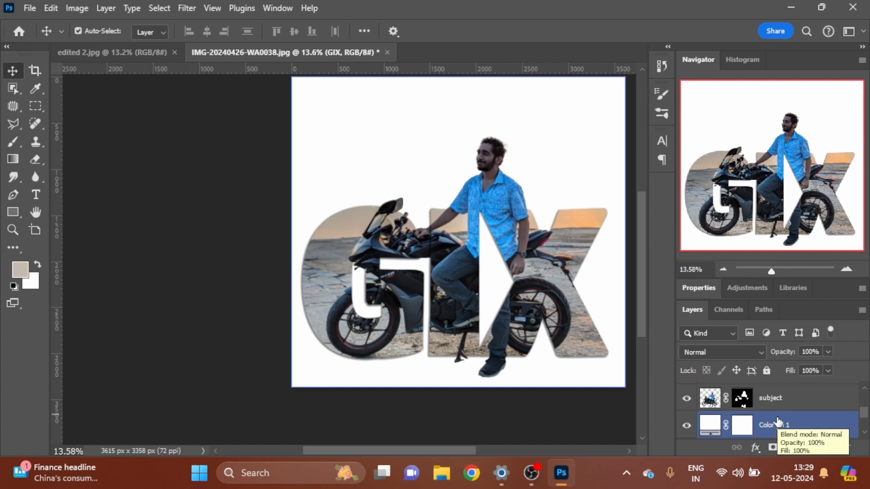
scroll(778, 422, down, 1)
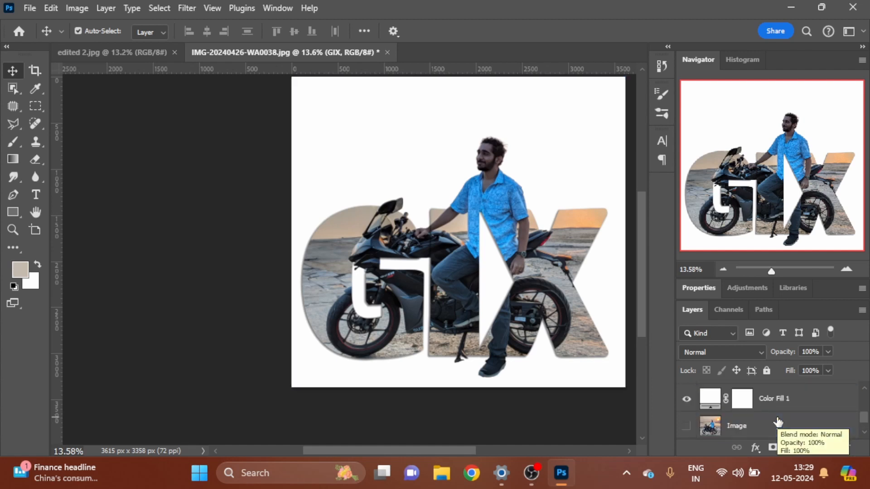
click(798, 399)
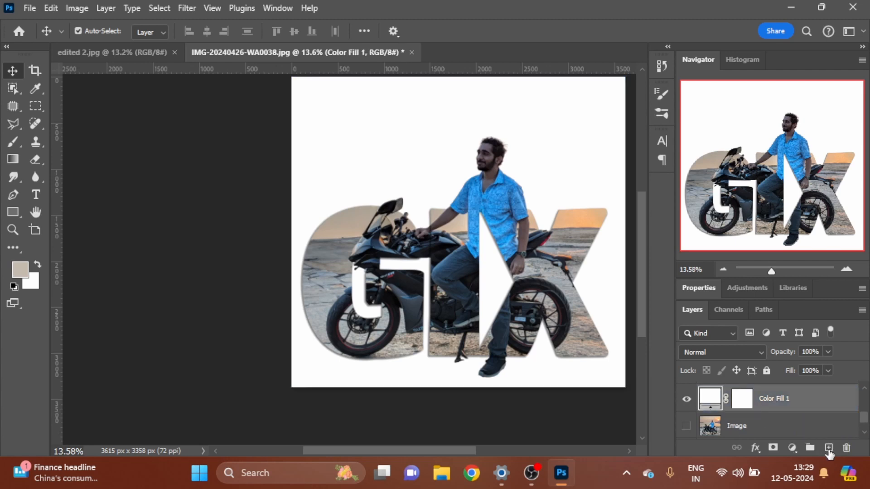
click(828, 447)
double_click(746, 399)
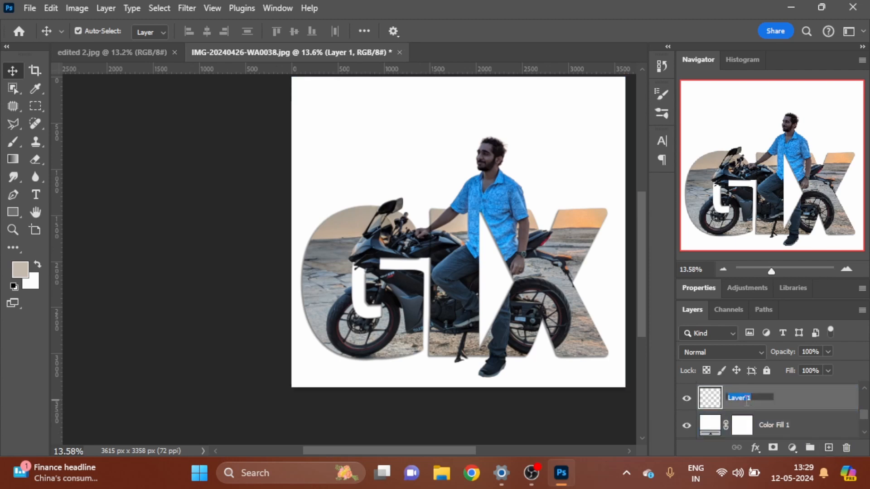
text(shadows)
key(Return)
- Choose the Soft Round brush at 400 px with 0% hardness and flatten its tip into a thin horizontal ellipse
key(z)
drag(485, 387, 558, 413)
key(v)
key(space)
drag(497, 385, 510, 291)
key(z)
drag(509, 325, 460, 325)
key(v)
key(space)
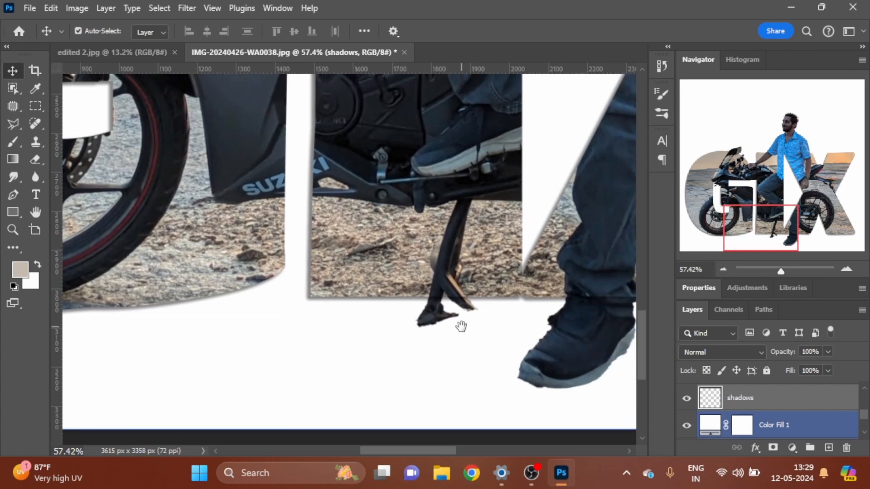
key(b)
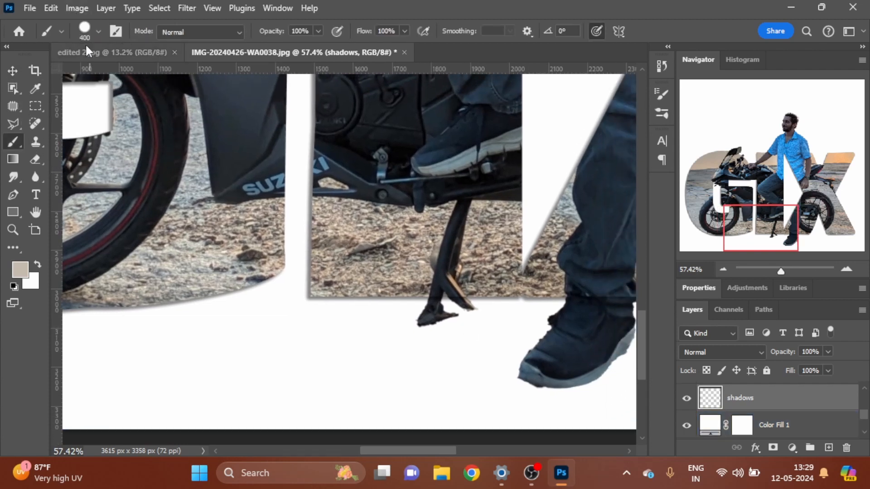
click(85, 31)
double_click(74, 208)
click(85, 30)
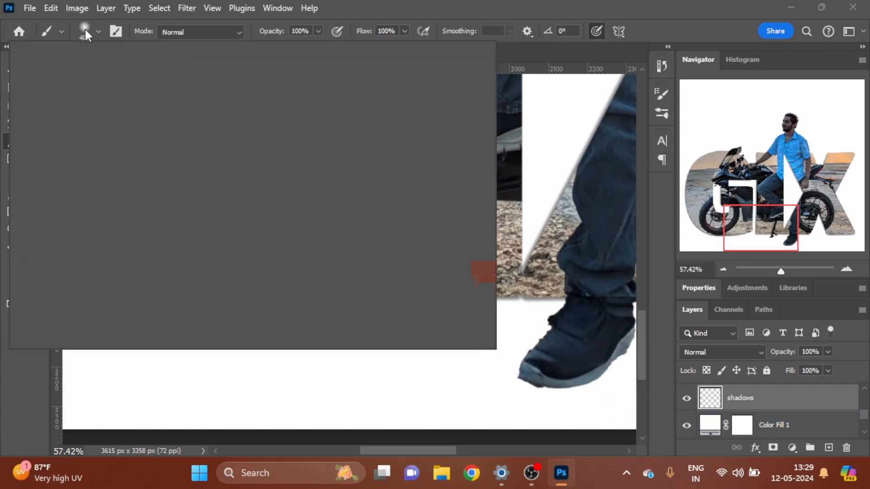
drag(43, 94, 43, 81)
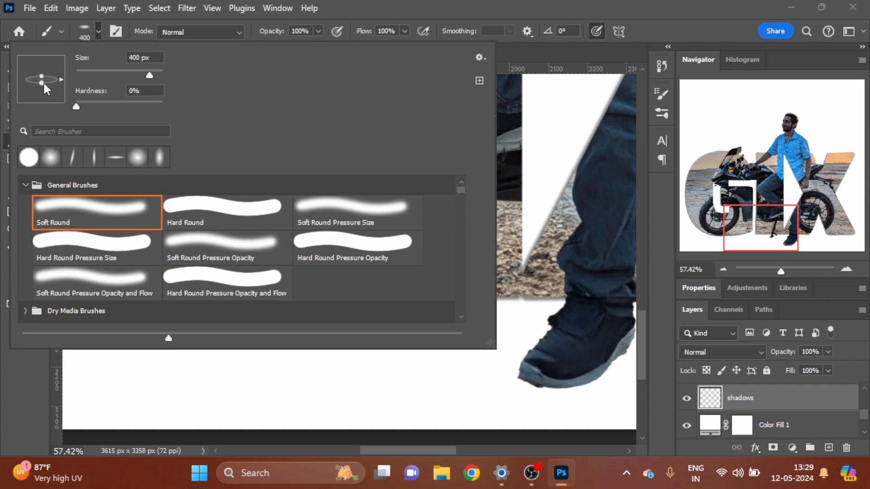
key(Return)
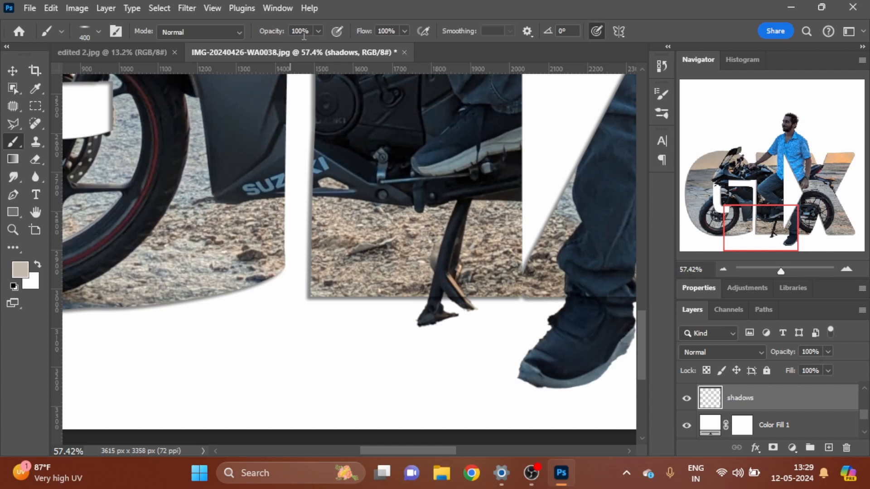
- Paint a black contact shadow under the motorcycle's kickstand at 20% opacity, with the brush reduced to 125 px and angled 10°
key(Return)
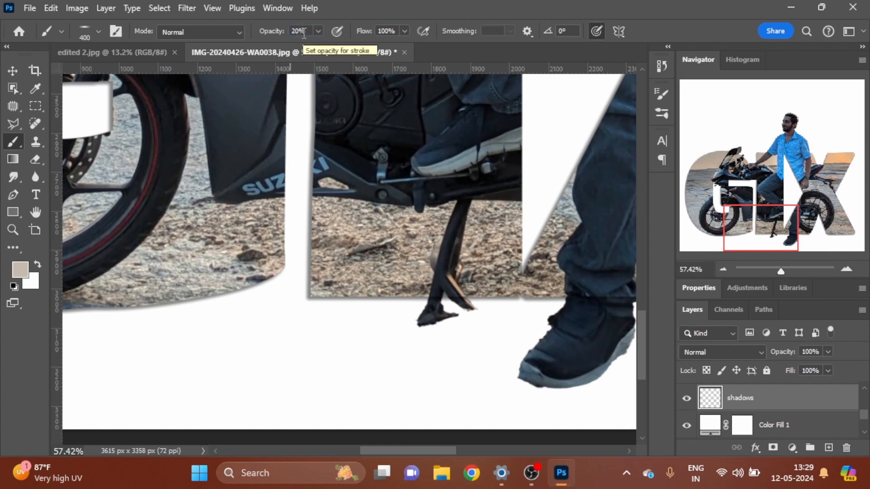
click(14, 288)
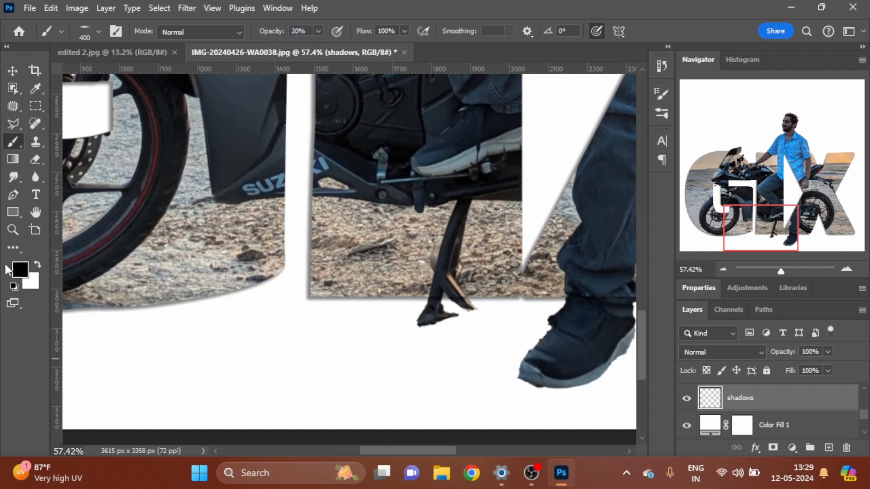
key(bracketleft)
key(bracketleft)
key(bracketleft)
key(bracketleft)
key(bracketleft)
key(bracketleft)
key(bracketleft)
key(Left)
key(Left)
key(bracketright)
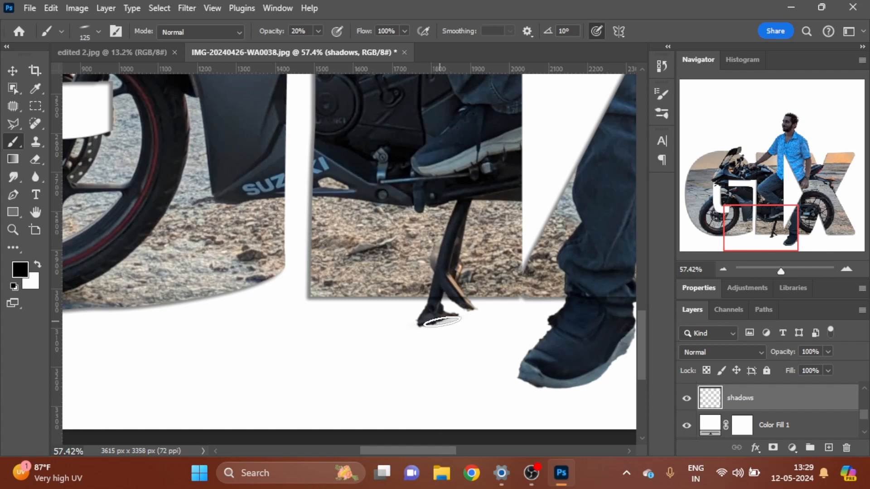
- Paint the contact shadow along the sole of the man's lower shoe, starting with a 70 px brush angled -25° and enlarging it
key(bracketleft)
key(bracketleft)
key(bracketleft)
key(bracketleft)
scroll(466, 362, right, 3)
key(Right)
key(Right)
key(Right)
key(Right)
key(Right)
key(Right)
key(Right)
key(Right)
key(Right)
key(Right)
key(Right)
key(Right)
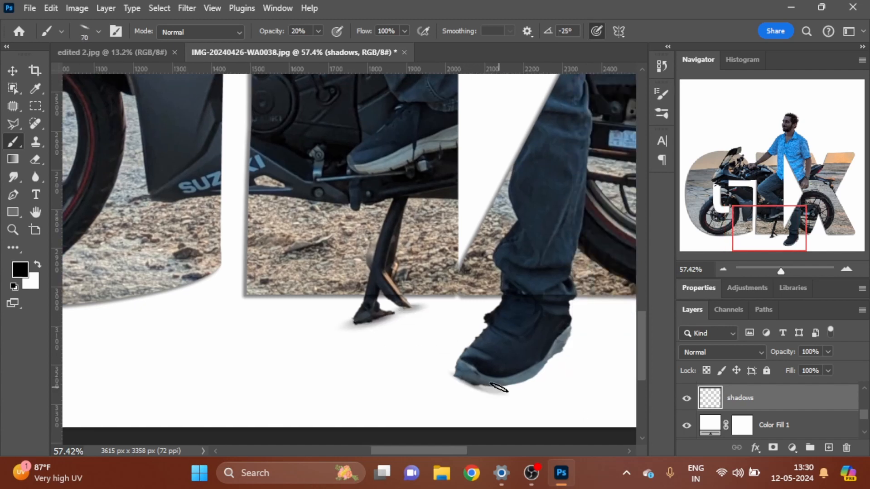
key(bracketright)
key(bracketright)
key(bracketright)
key(bracketright)
key(Left)
key(Left)
mouse_move(472, 384)
mouse_down()
mouse_move(536, 369)
mouse_move(492, 384)
mouse_up()
- Soften the kickstand shadow with a wider, fainter brush at 6% opacity, 400 px and a 12° angle
key(0)
key(6)
key(Left)
key(Left)
key(Left)
key(Left)
key(Left)
key(Left)
key(Left)
key(Left)
key(Left)
key(Left)
key(Left)
key(Left)
key(Left)
key(Left)
key(bracketright)
key(bracketright)
key(bracketright)
key(bracketright)
key(bracketright)
key(bracketright)
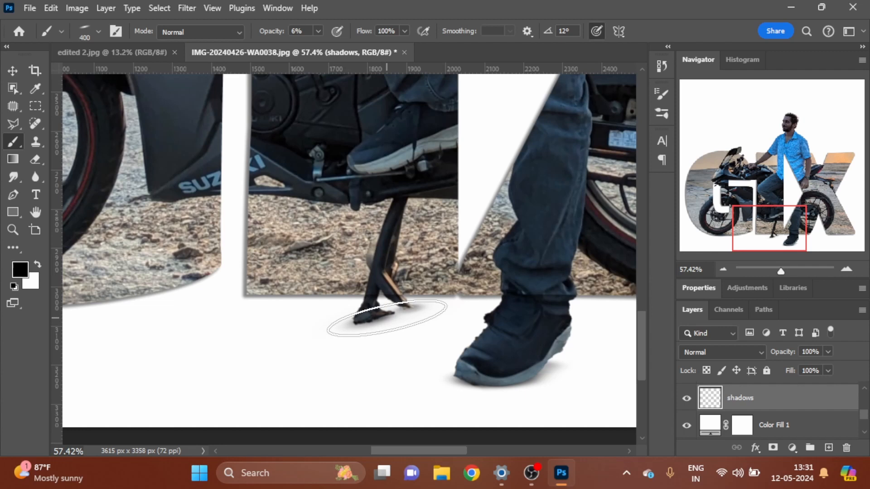
- Paint a broad, faint ground shadow beneath the man's shoe with a level 700 px brush
key(z)
mouse_move(513, 375)
mouse_down()
mouse_move(413, 317)
mouse_move(433, 341)
mouse_up()
key(b)
drag(520, 356, 453, 349)
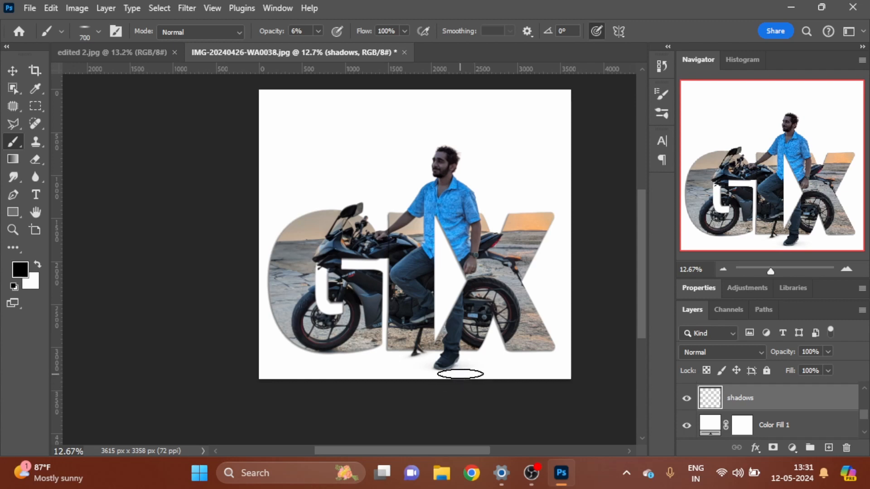
- Examine the painted shadows under the shoe and kickstand both close up and in the whole composition
key(z)
mouse_move(452, 335)
mouse_down()
mouse_move(440, 335)
mouse_move(453, 338)
mouse_up()
key(b)
key(z)
drag(451, 238, 468, 239)
key(b)
key(z)
drag(448, 272, 432, 272)
key(b)
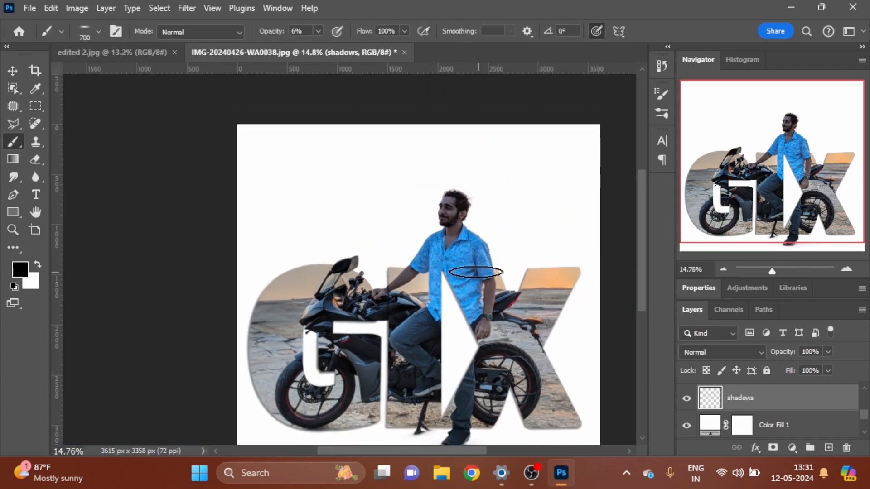
key(z)
drag(427, 398, 489, 419)
key(space)
drag(485, 377, 410, 221)
key(z)
key(b)
key(z)
mouse_move(508, 322)
mouse_down()
mouse_move(468, 313)
mouse_move(415, 265)
mouse_up()
drag(485, 263, 473, 254)
key(b)
key(space)
drag(535, 221, 484, 239)
key(z)
key(b)
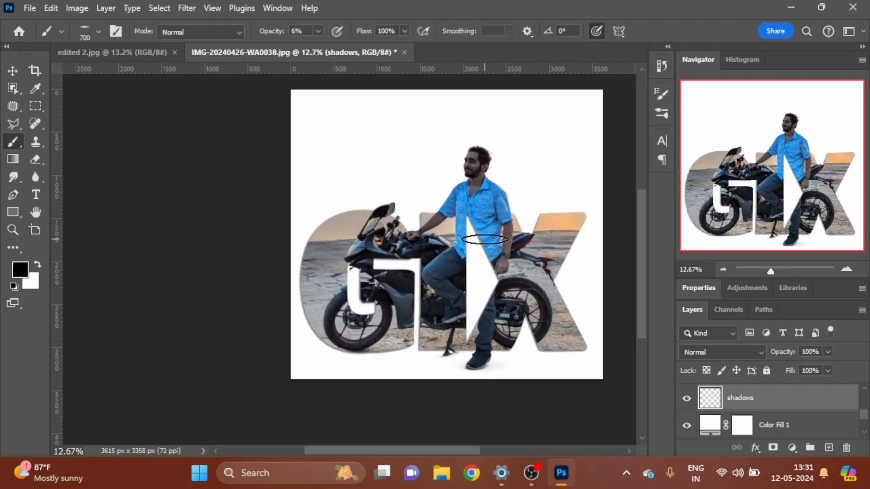
- Stamp all visible layers into a new merged layer directly above the subject 2 layer
scroll(822, 407, up, 4)
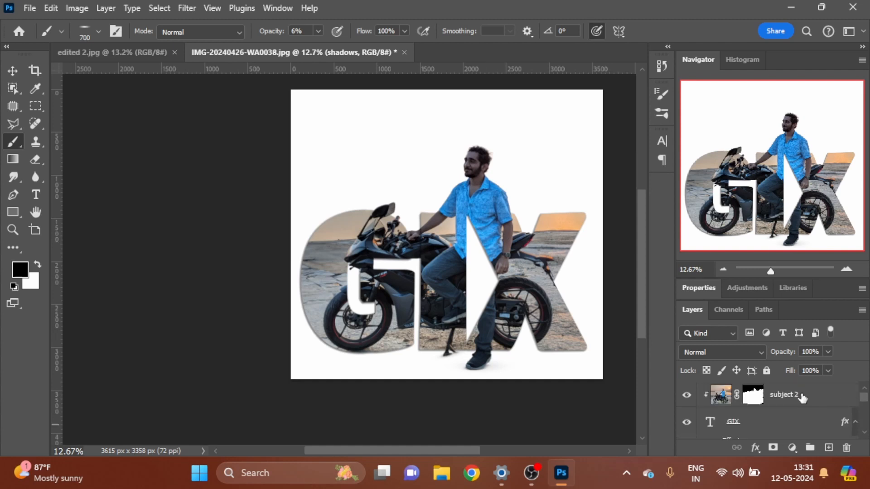
click(801, 396)
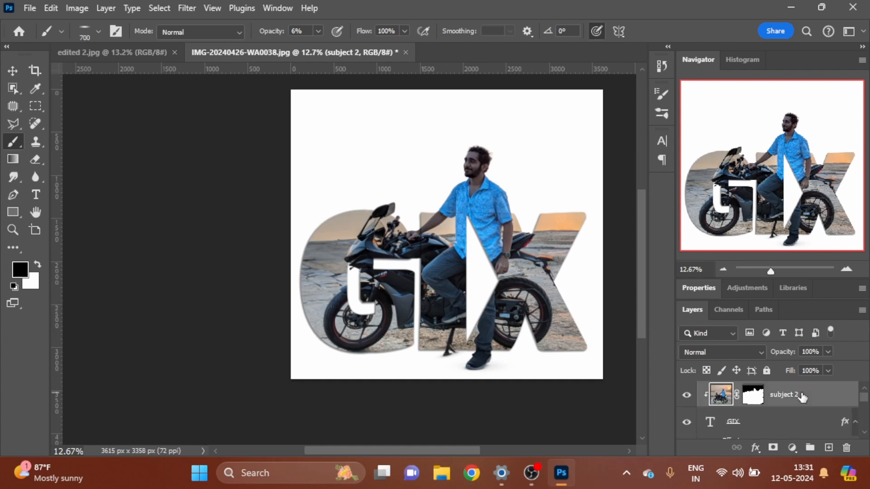
key(ctrl+shift+alt+e)
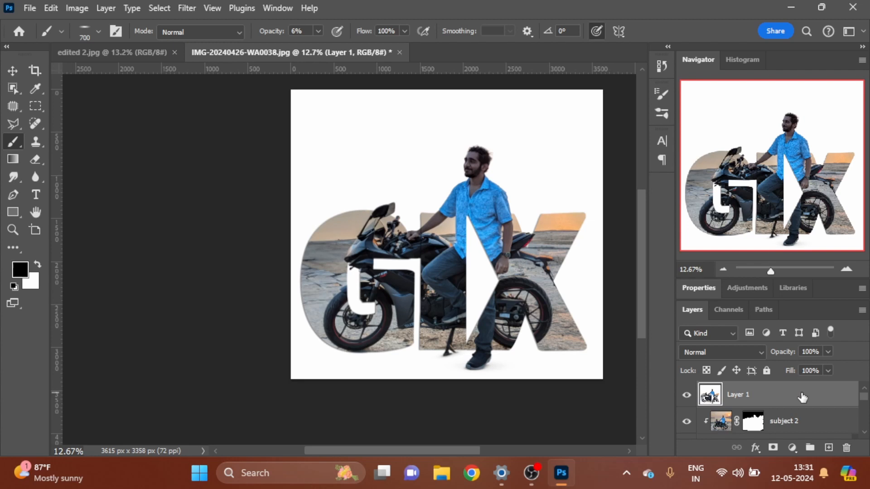
- Try a Photo Filter adjustment with Warming Filter (85) at 25% density above the merged layer
click(792, 447)
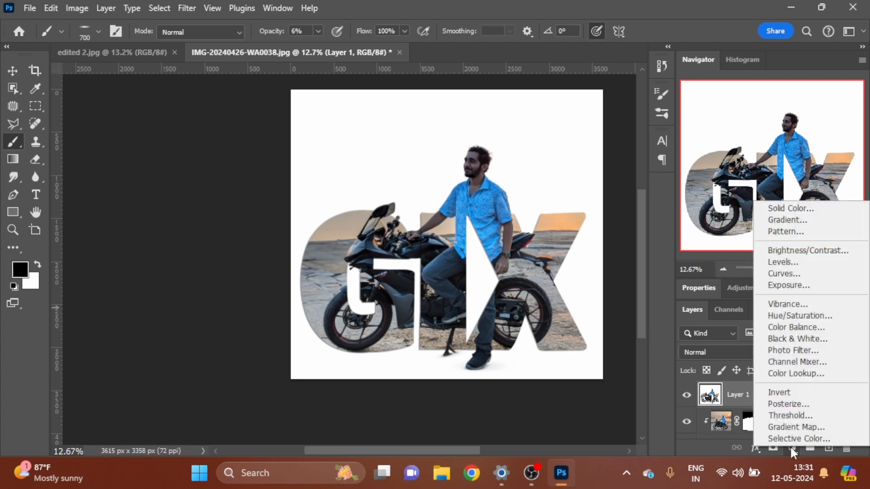
click(793, 349)
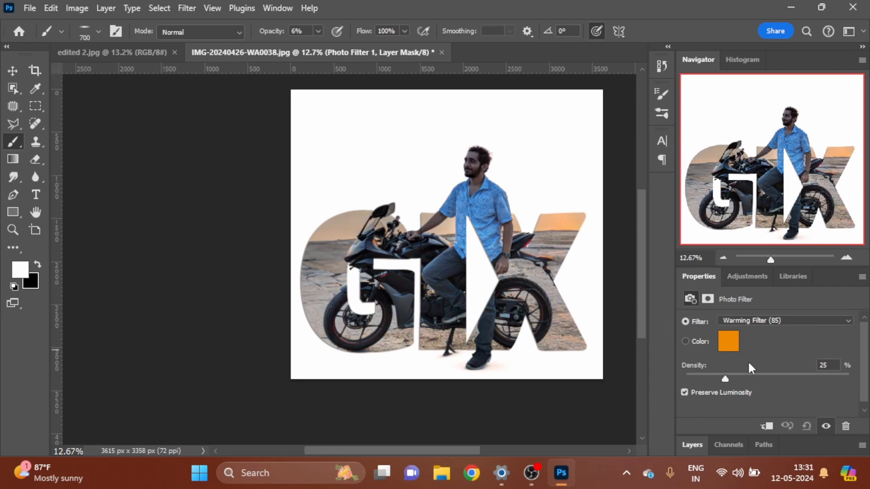
key(ctrl+z)
- Open the Camera Raw Filter on Layer 2 and set the Color Mixer hue of Oranges to +13 and Blues to -8
click(180, 8)
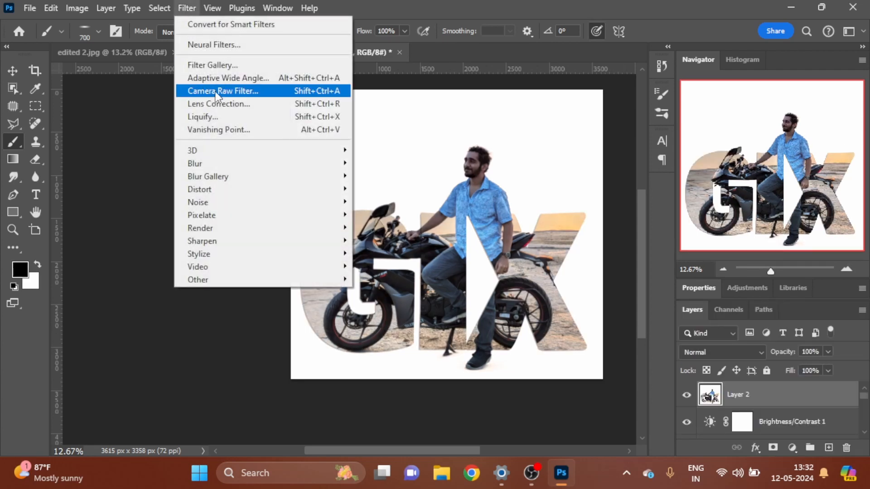
click(216, 92)
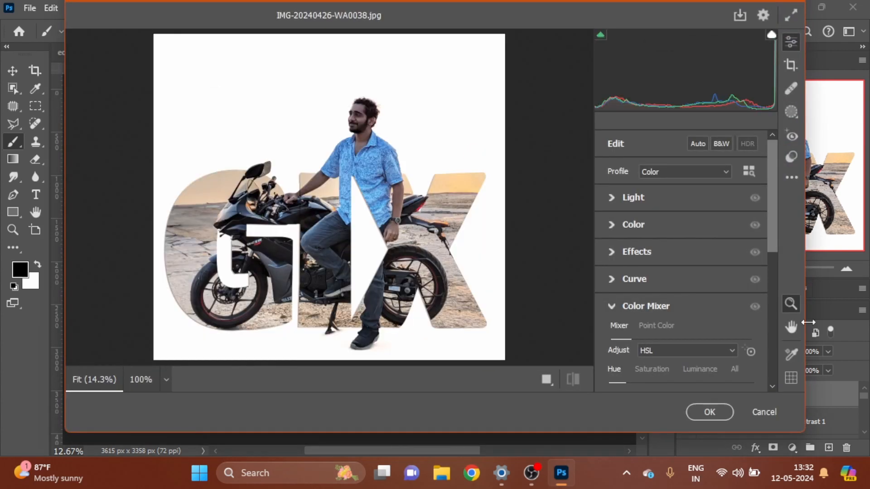
scroll(626, 277, down, 5)
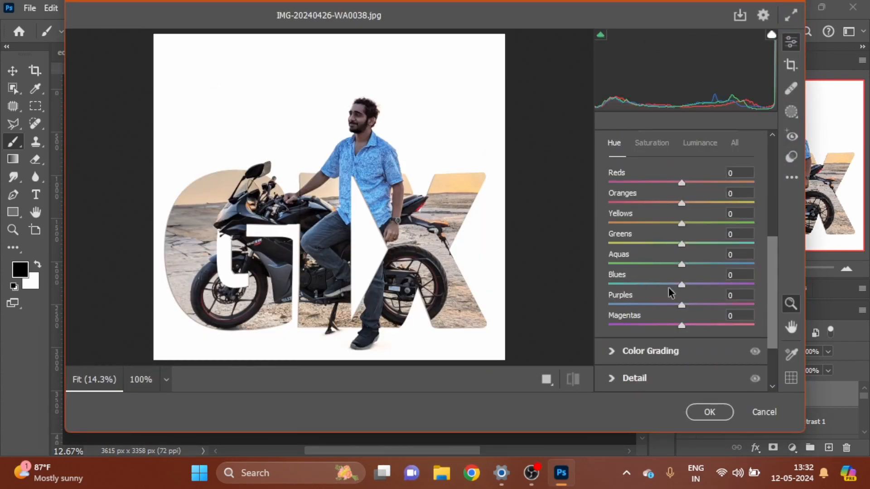
mouse_move(681, 286)
mouse_down()
mouse_move(662, 288)
mouse_move(682, 287)
mouse_up()
drag(681, 203, 688, 203)
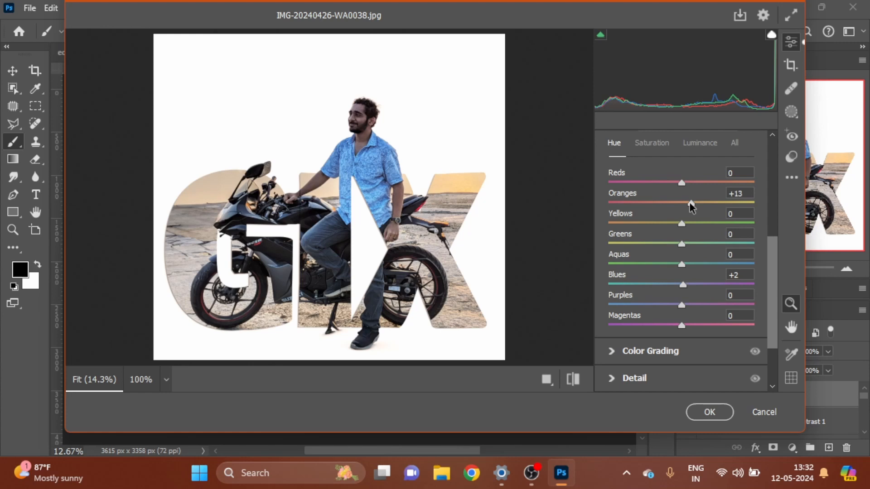
drag(683, 285, 672, 284)
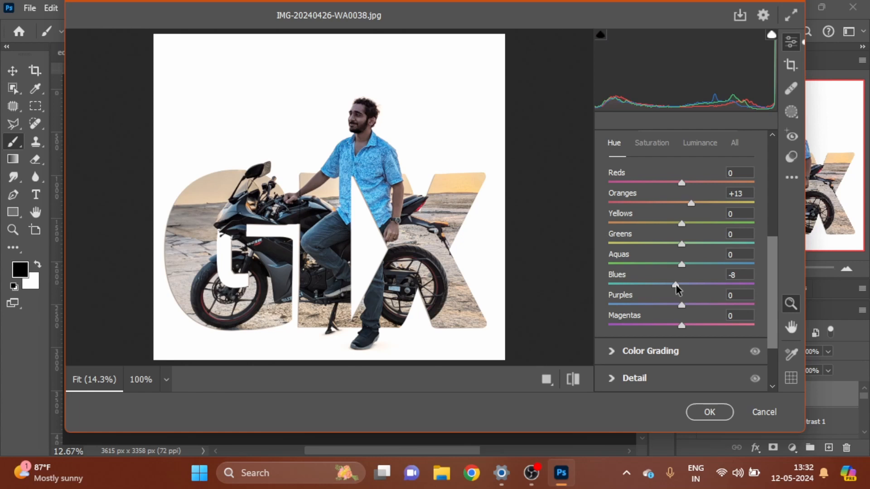
- Set Texture to +18, Clarity to +4, Dehaze to +12 and Vignette to -28, and apply the Camera Raw Filter
scroll(678, 290, up, 5)
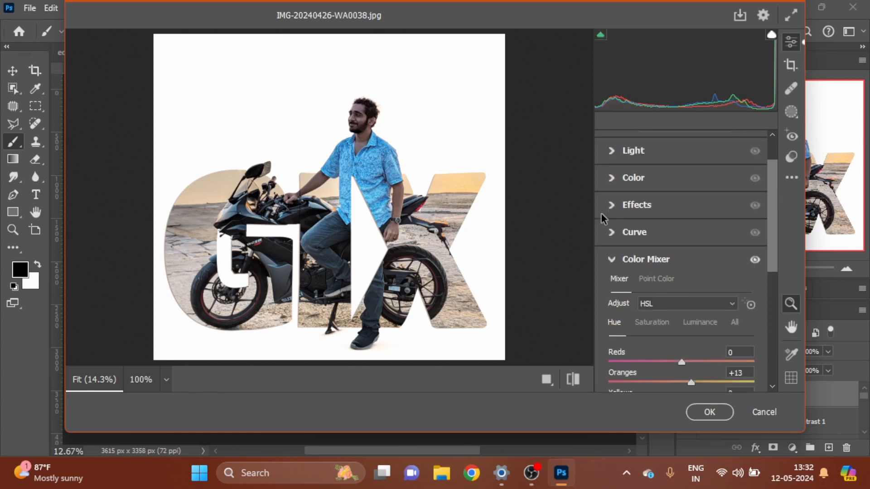
click(613, 205)
drag(681, 234, 661, 300)
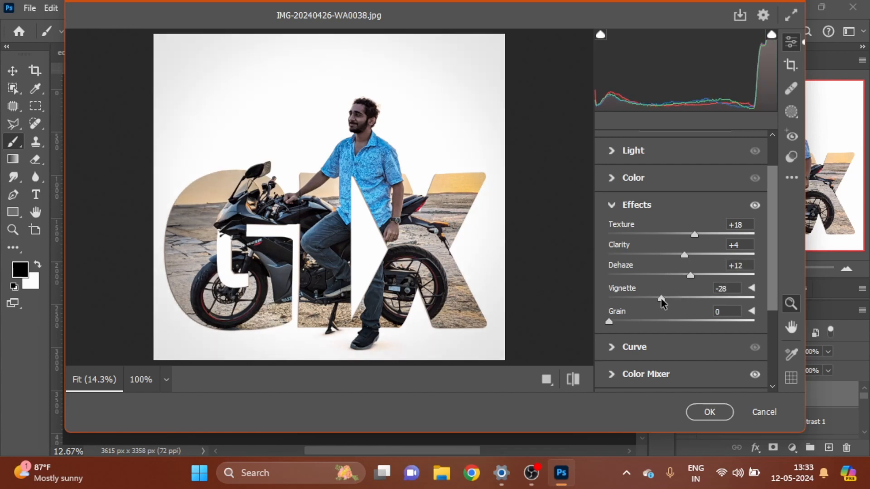
click(709, 411)
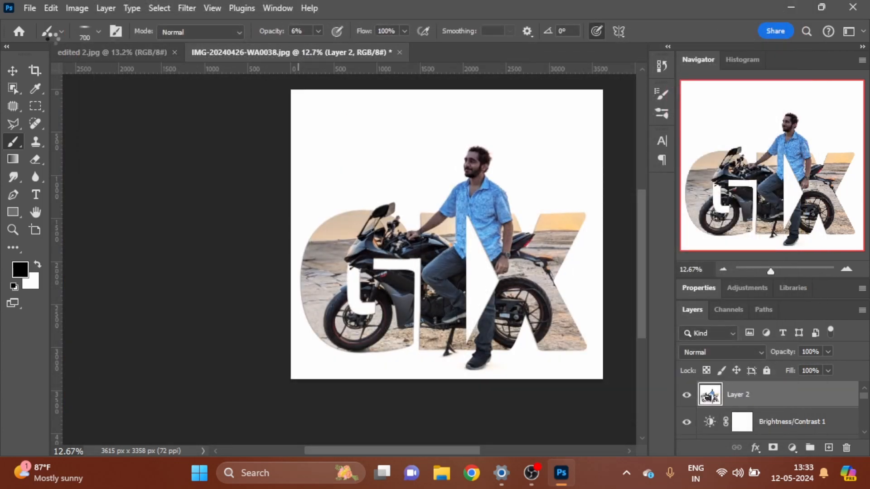
- Compare the finished composite with the edited 2.jpg reference and with the original photo on the safety layer
click(89, 54)
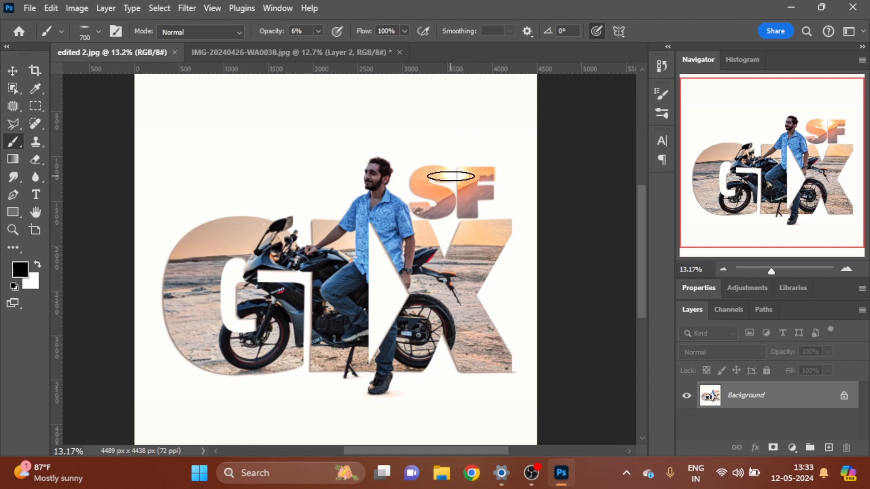
click(288, 53)
scroll(706, 412, down, 5)
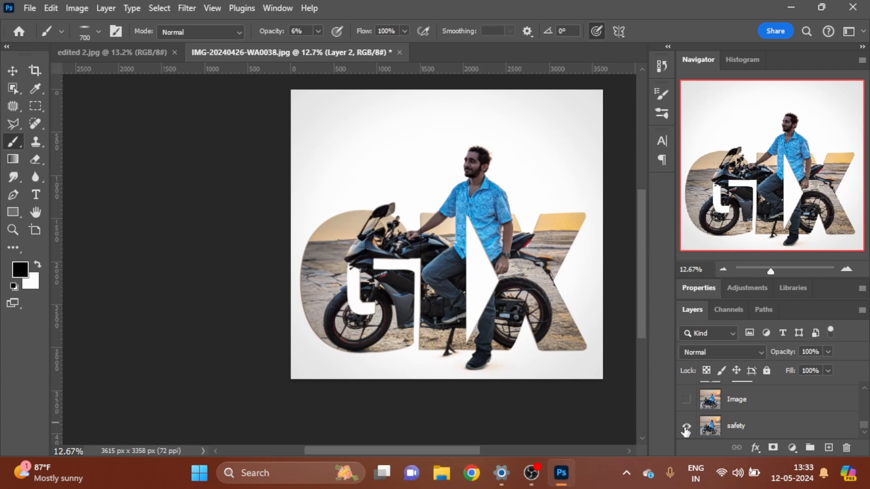
click(686, 427)
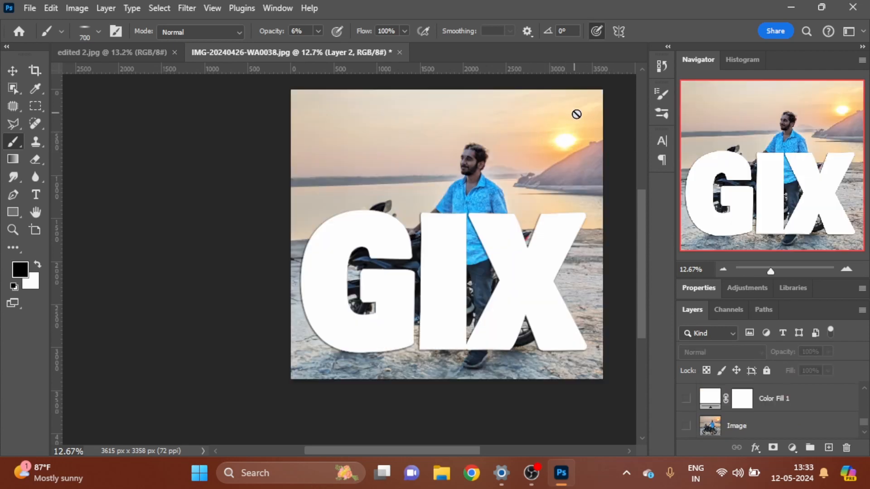
click(113, 53)
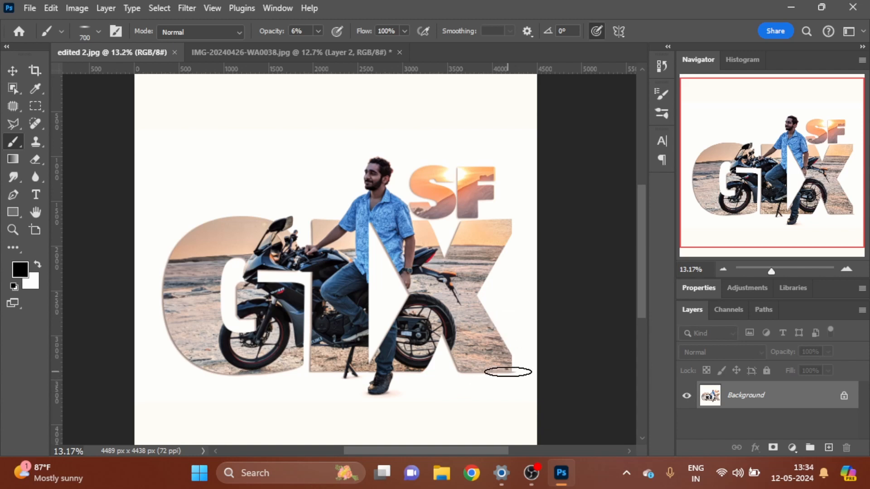
click(531, 473)
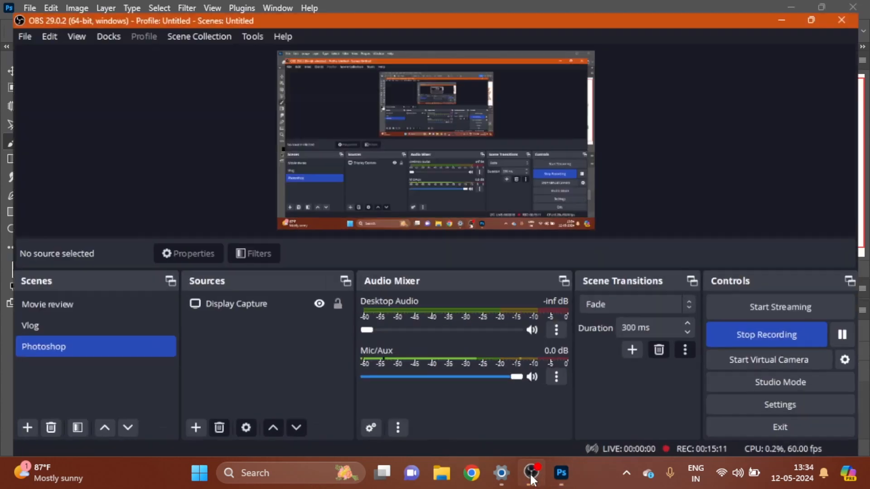